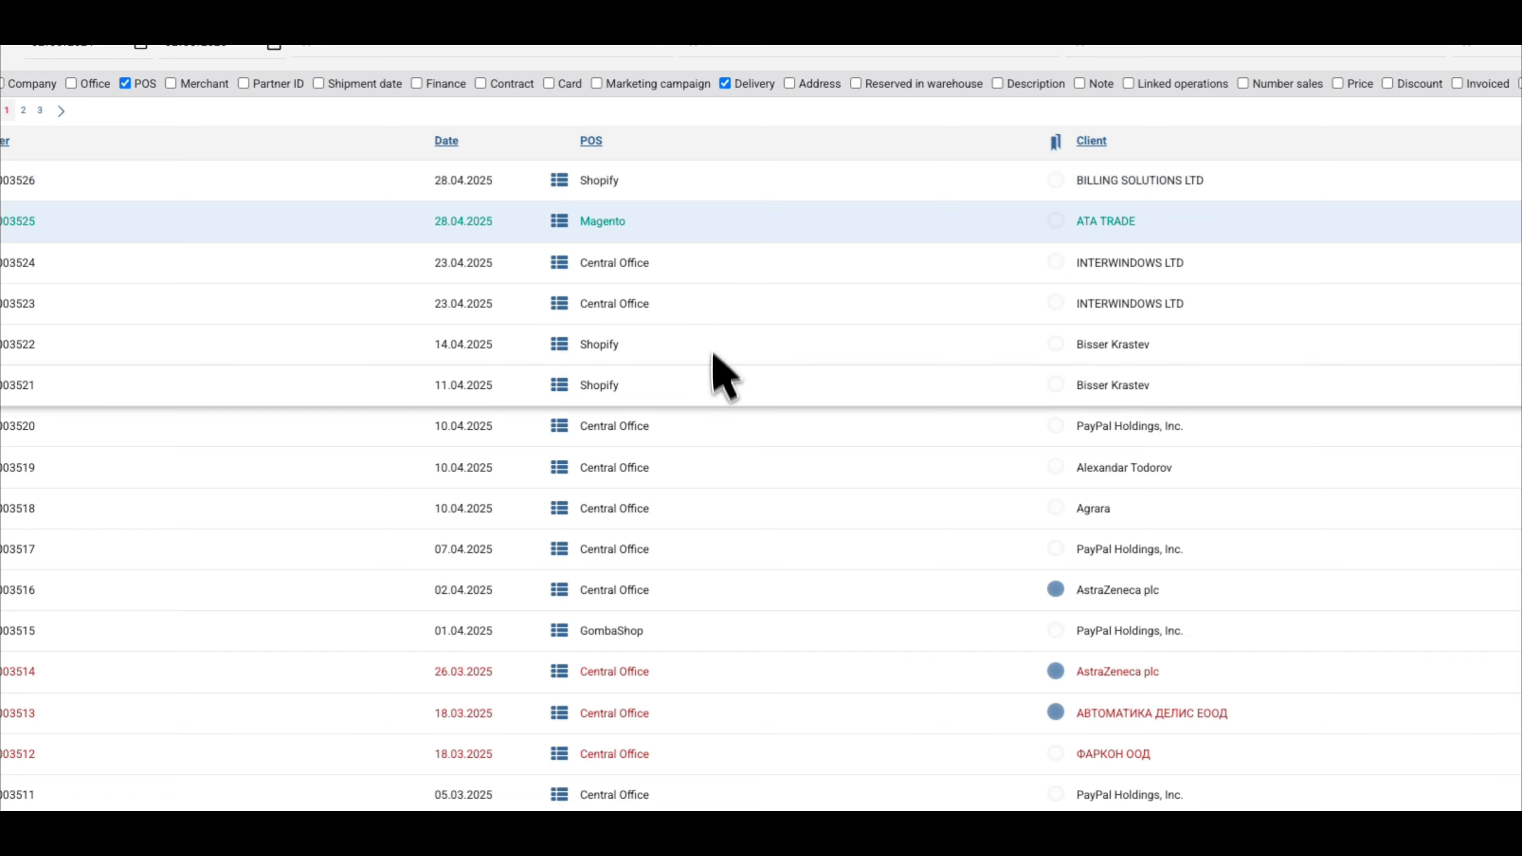
pyautogui.scroll(-5, 695, 360)
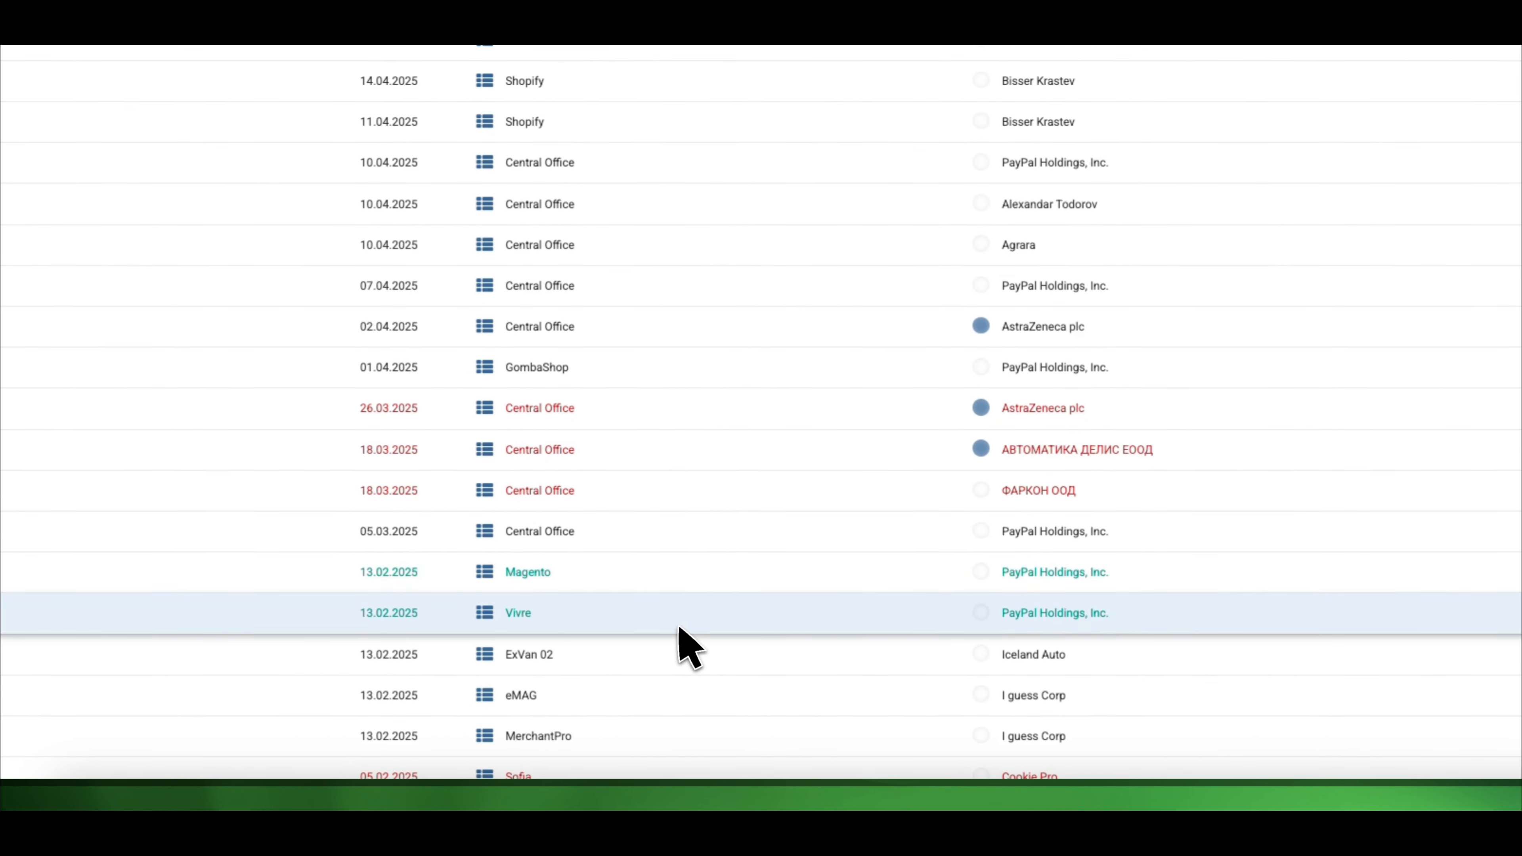
pyautogui.scroll(-1, 684, 695)
pyautogui.scroll(-4, 686, 690)
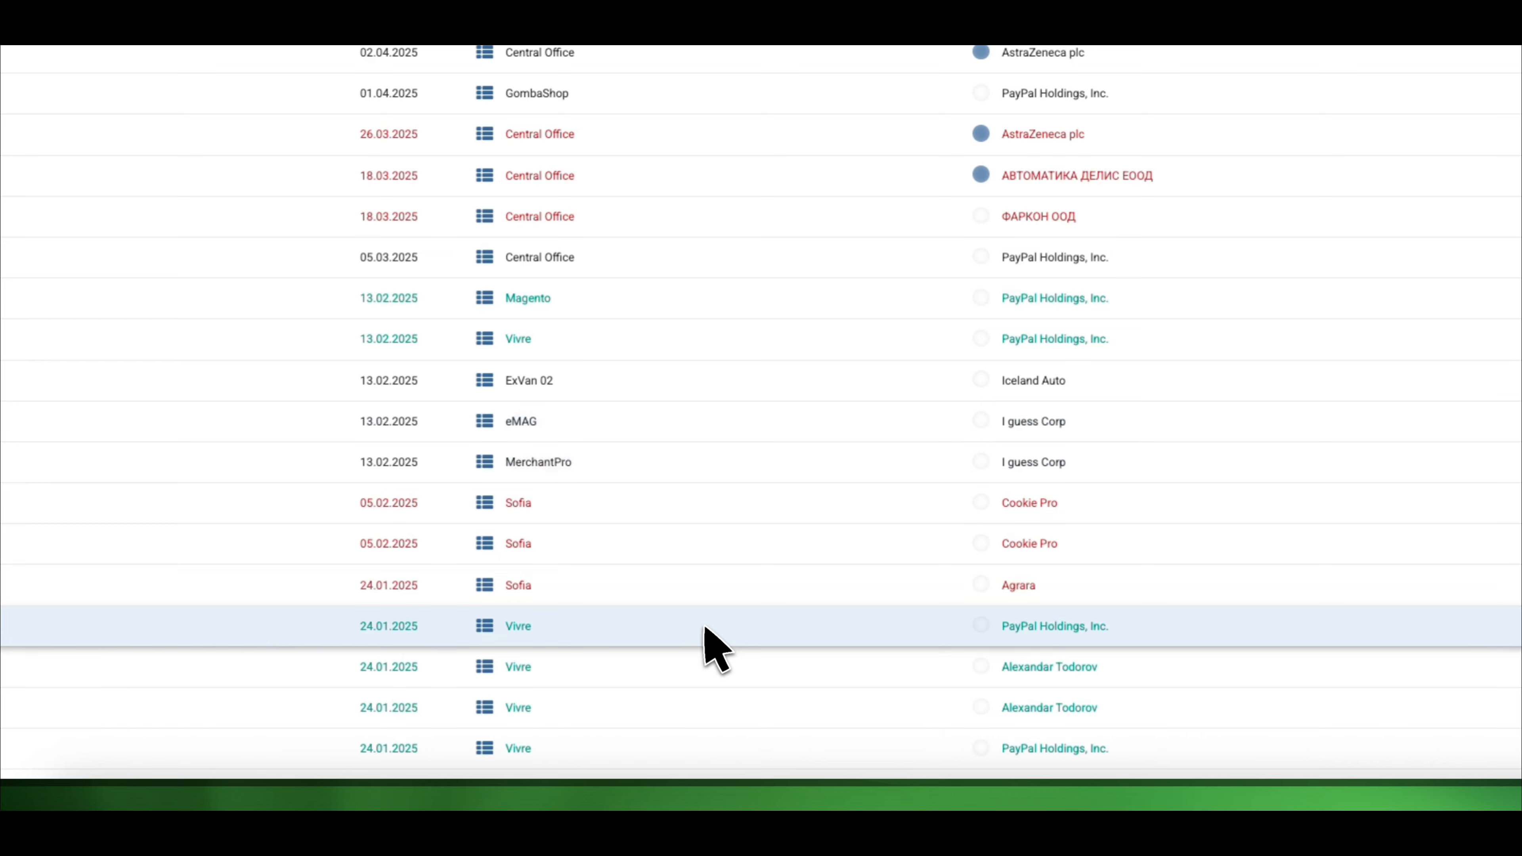
pyautogui.scroll(4, 713, 640)
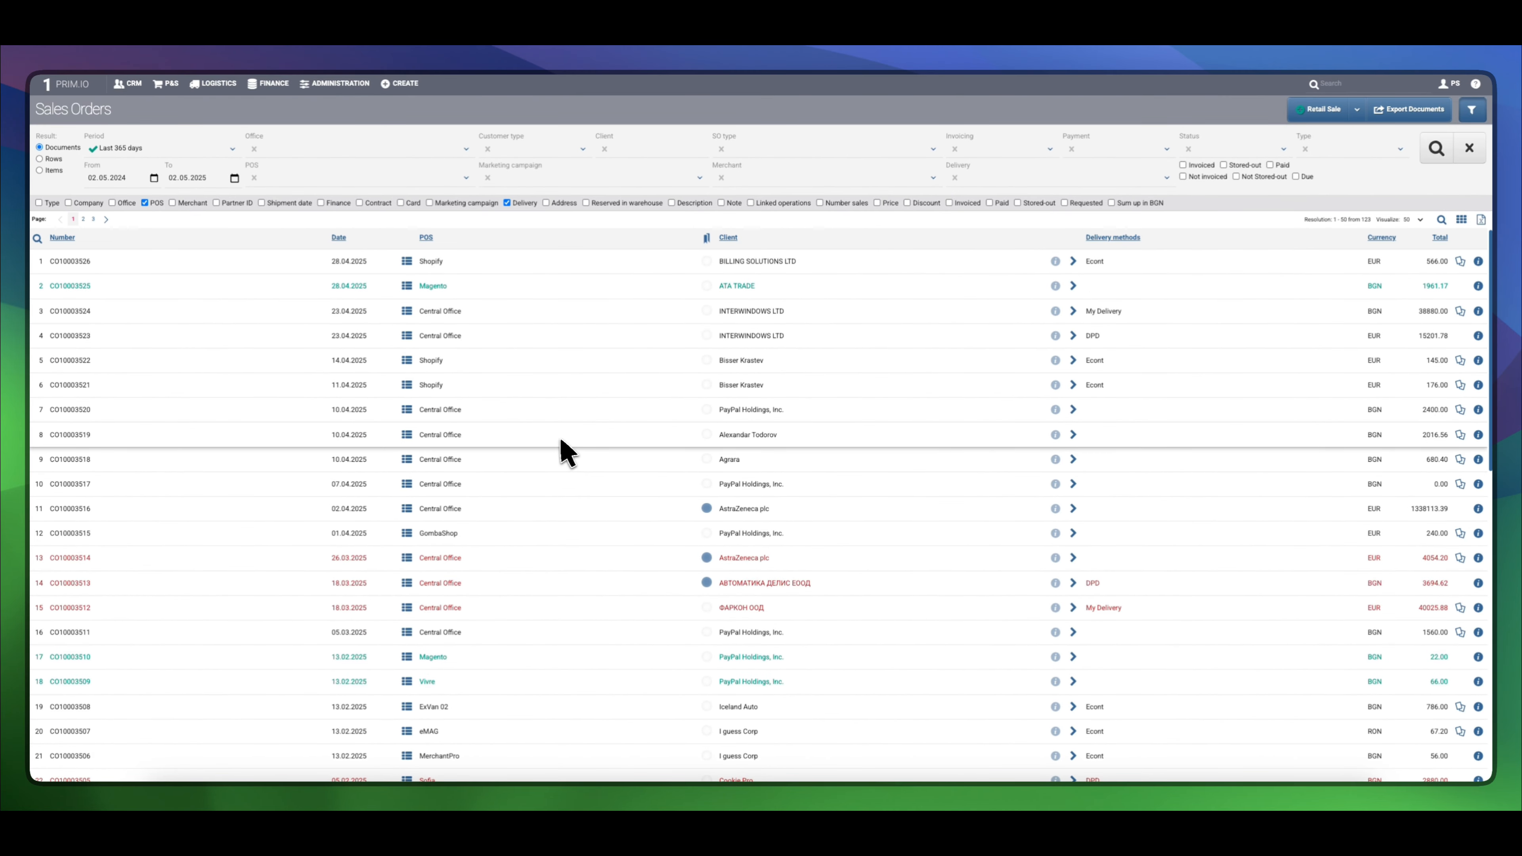
pyautogui.click(1478, 360)
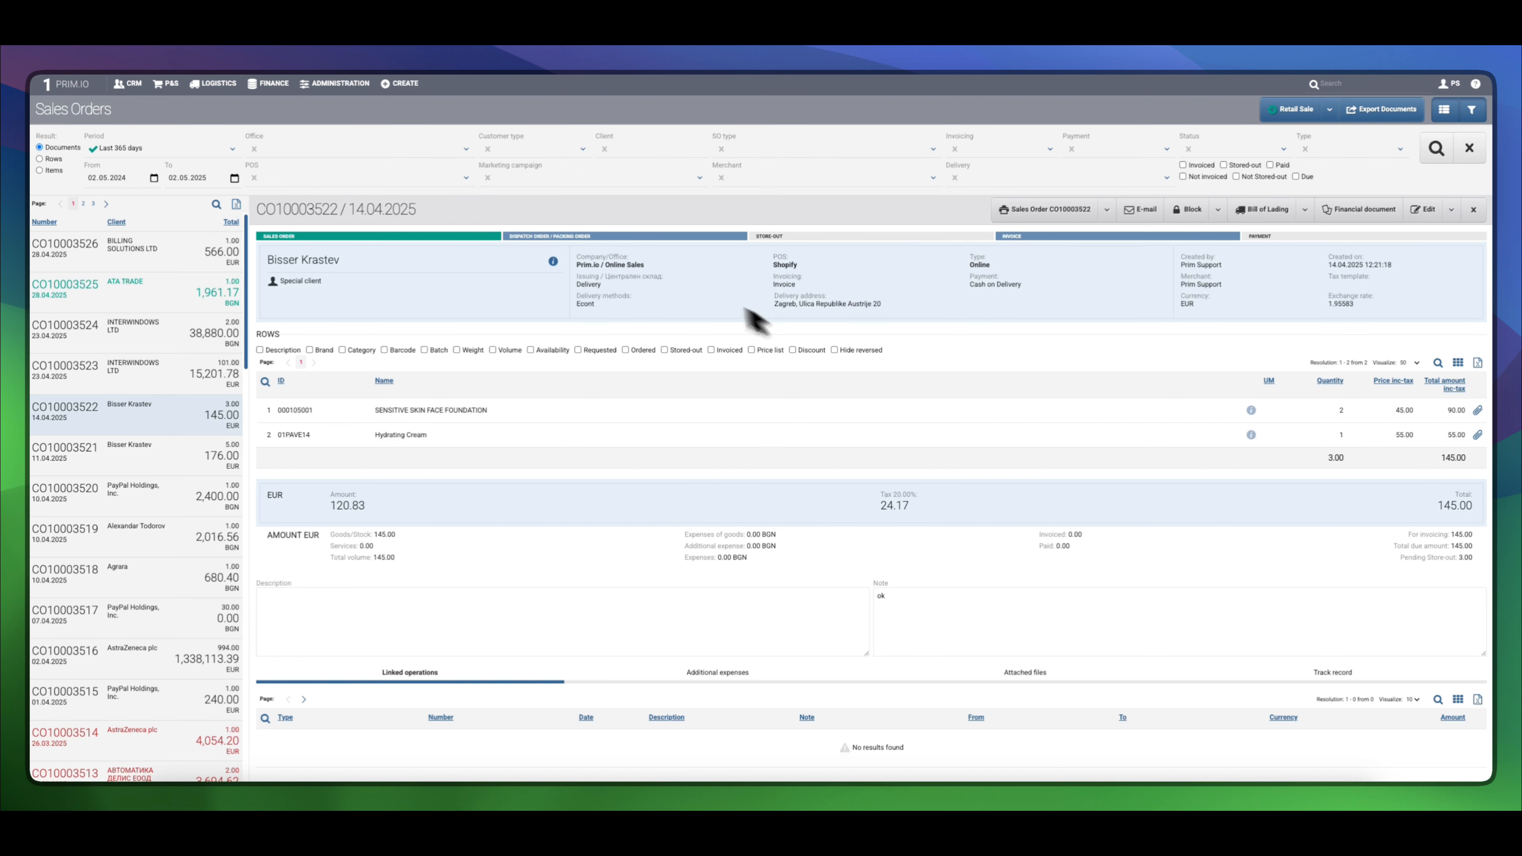
pyautogui.doubleClick(593, 286)
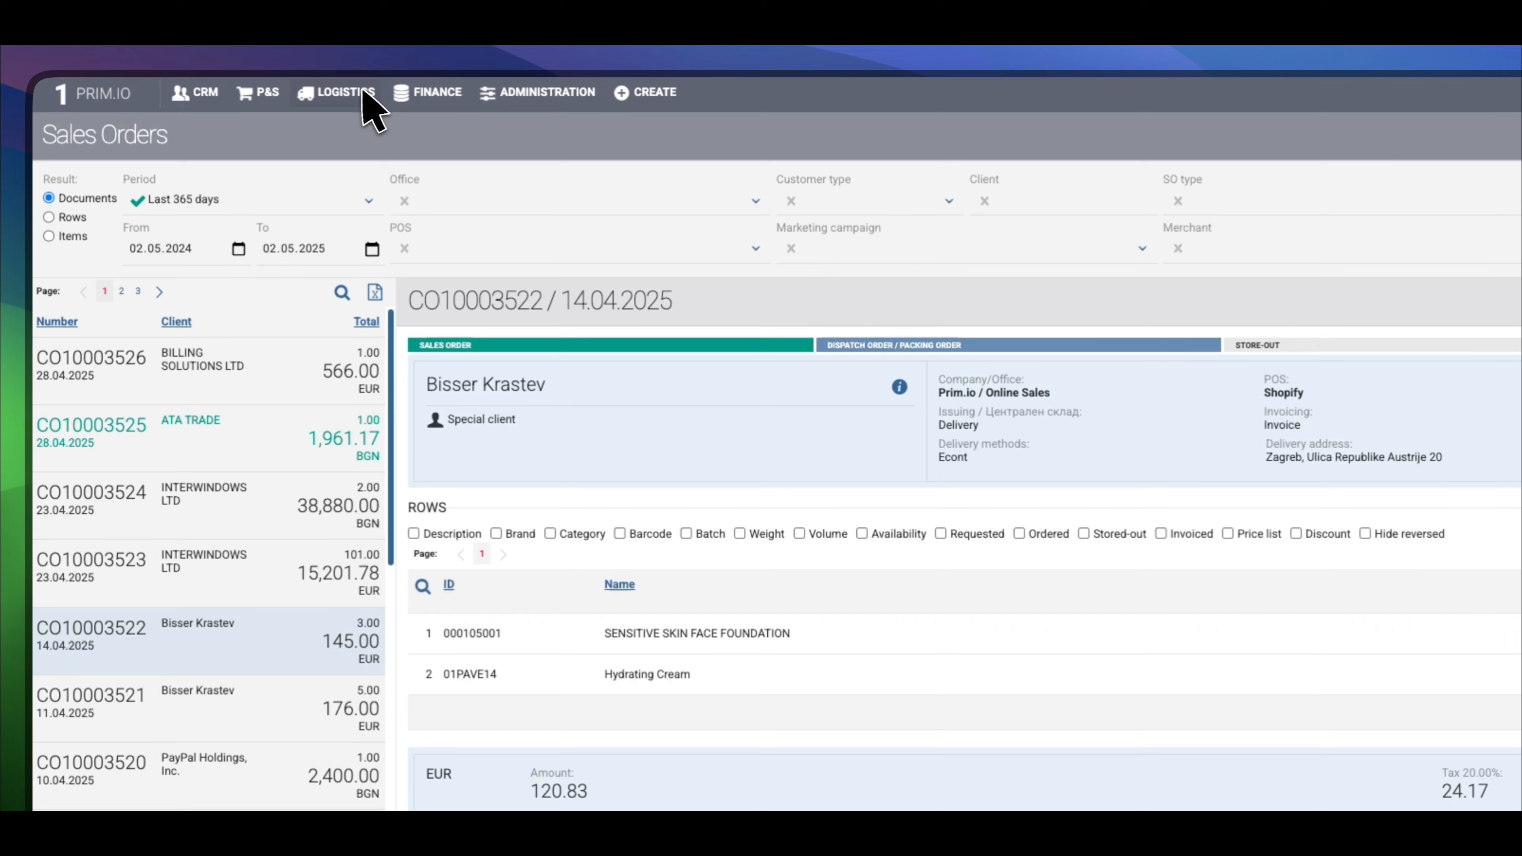
# Go to the Logistics Packing list and switch on the Note column
pyautogui.click(351, 67)
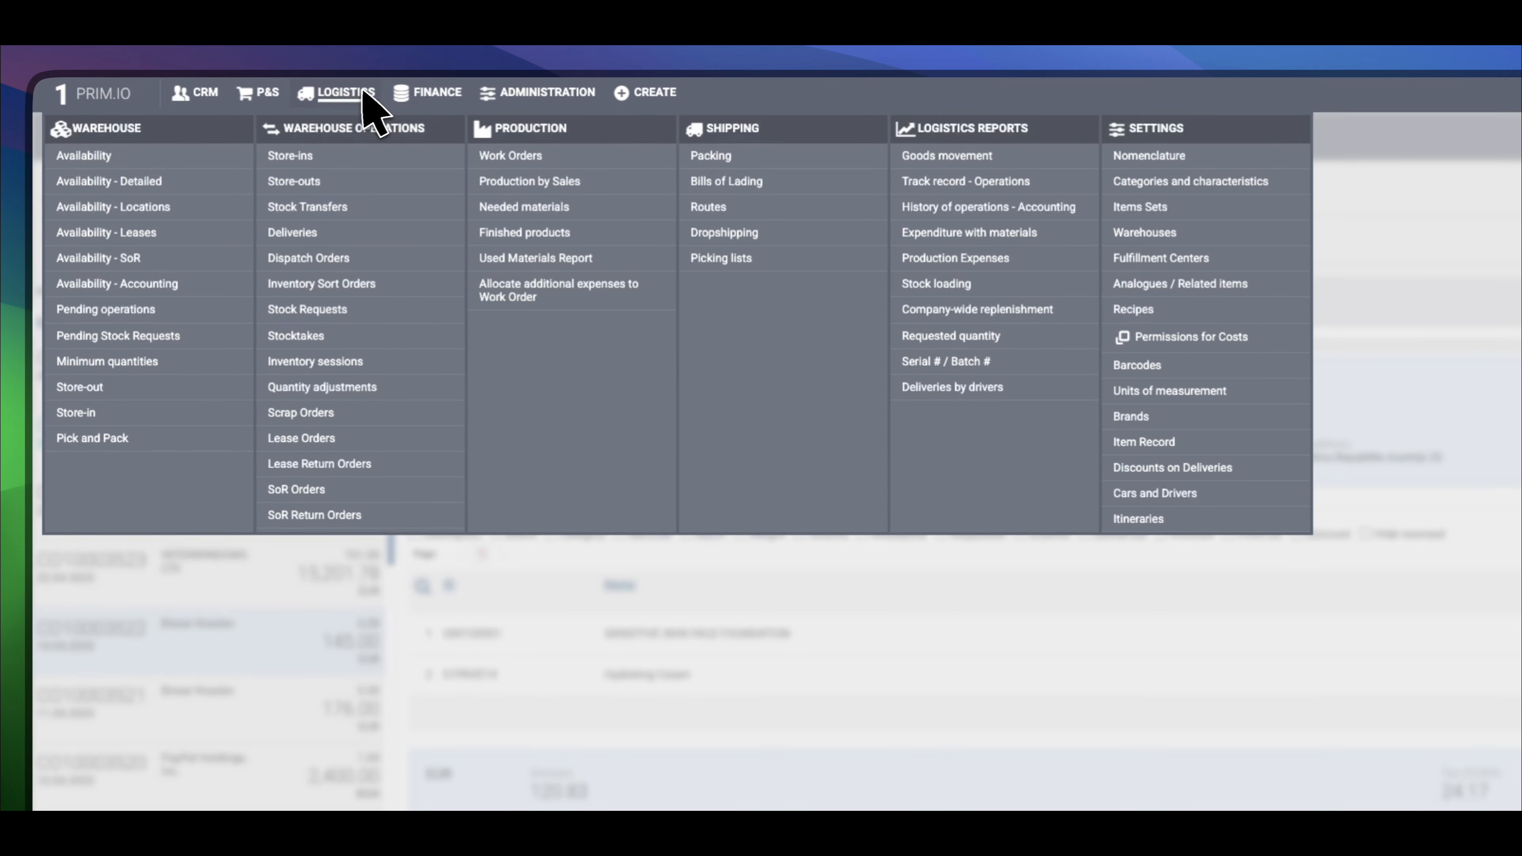
pyautogui.click(720, 157)
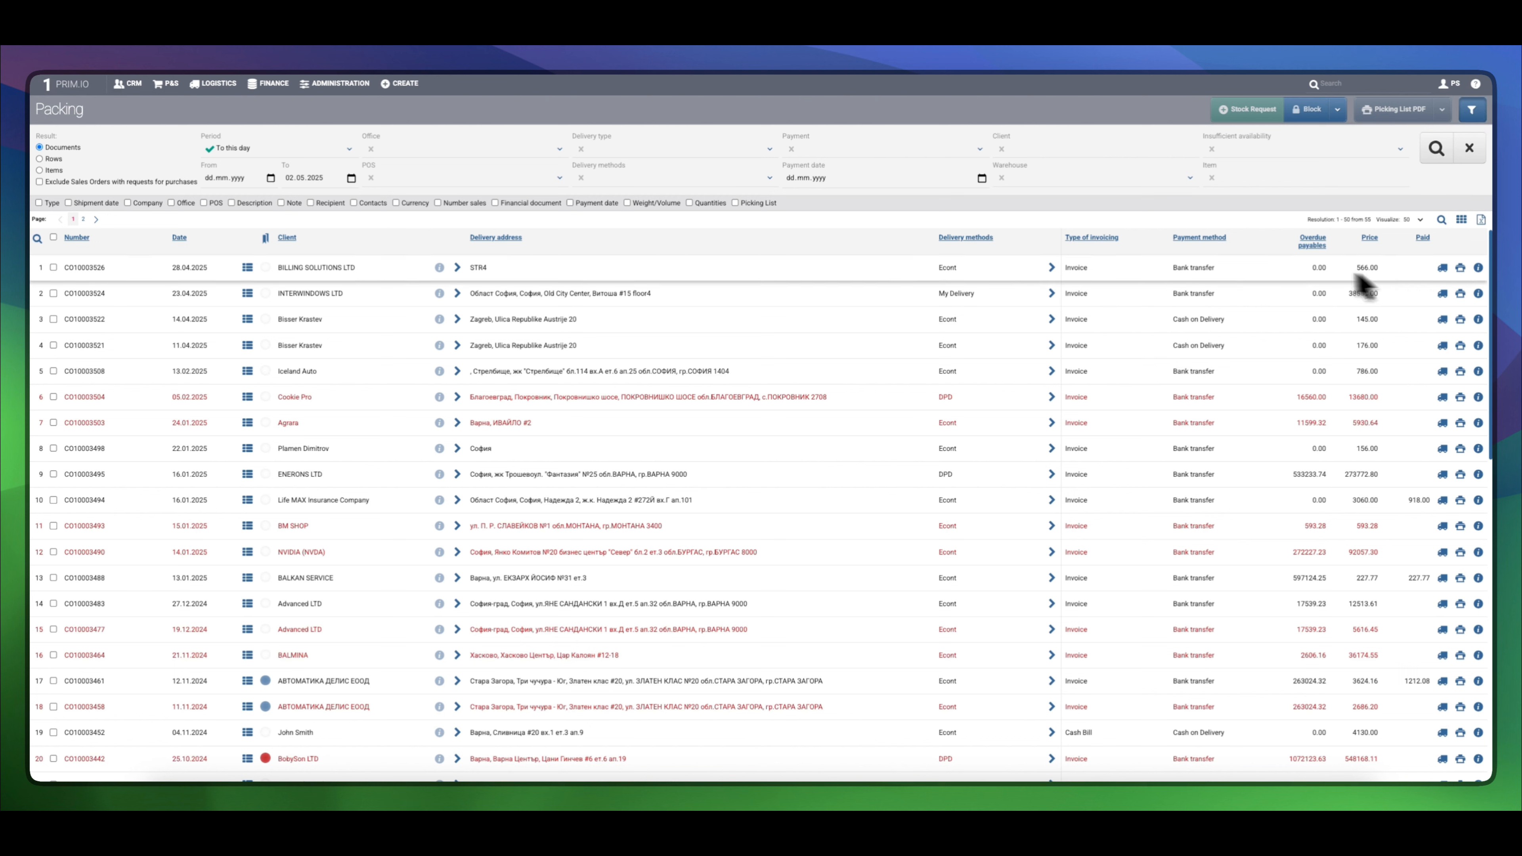
pyautogui.click(294, 203)
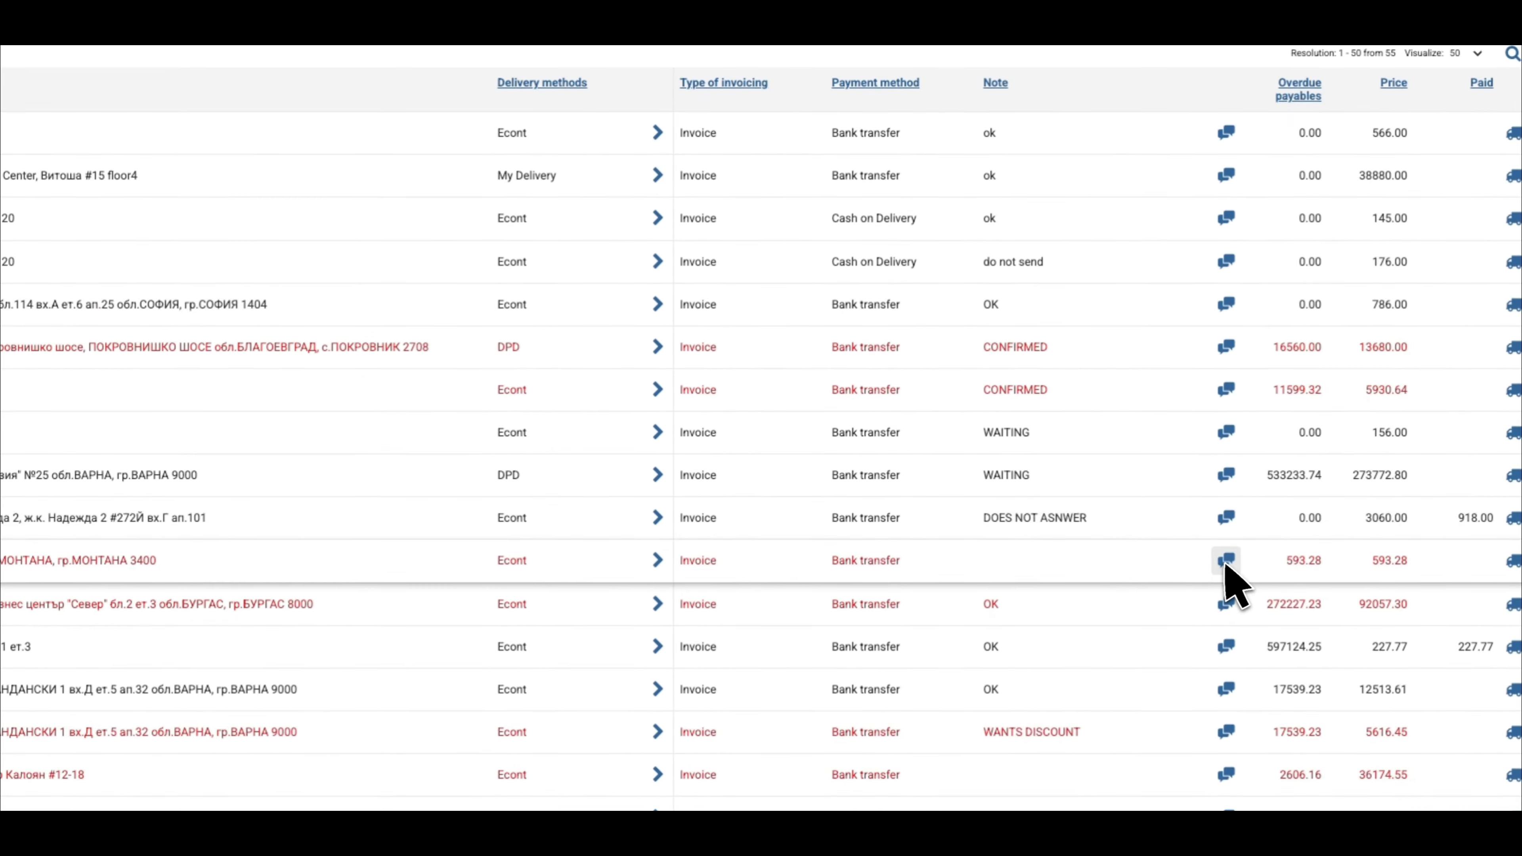
# Add the note 'ok' to the 593.28 order and save it
pyautogui.click(1226, 561)
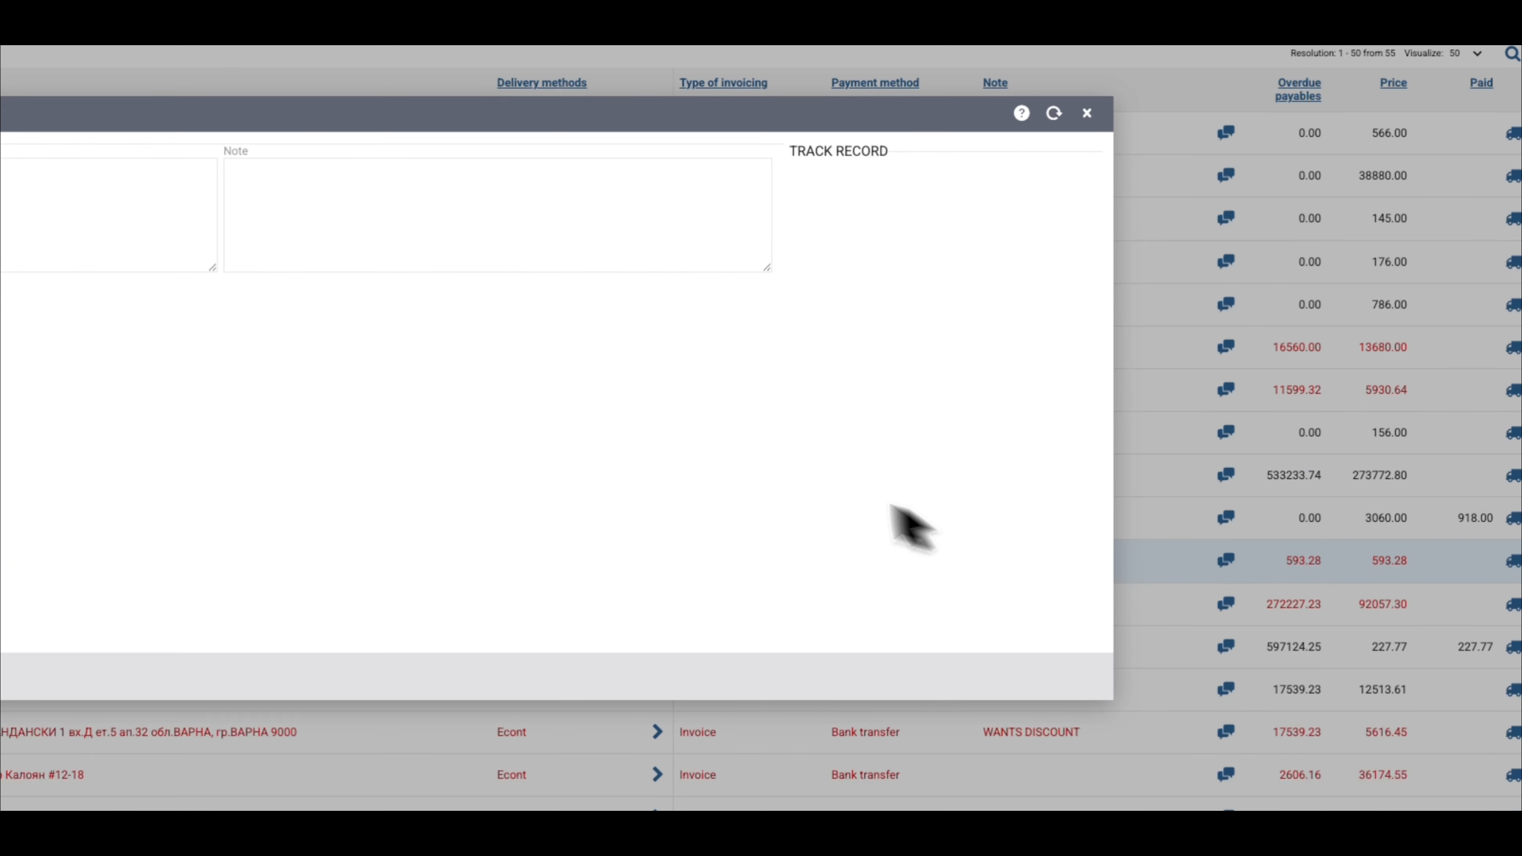
pyautogui.write('o')
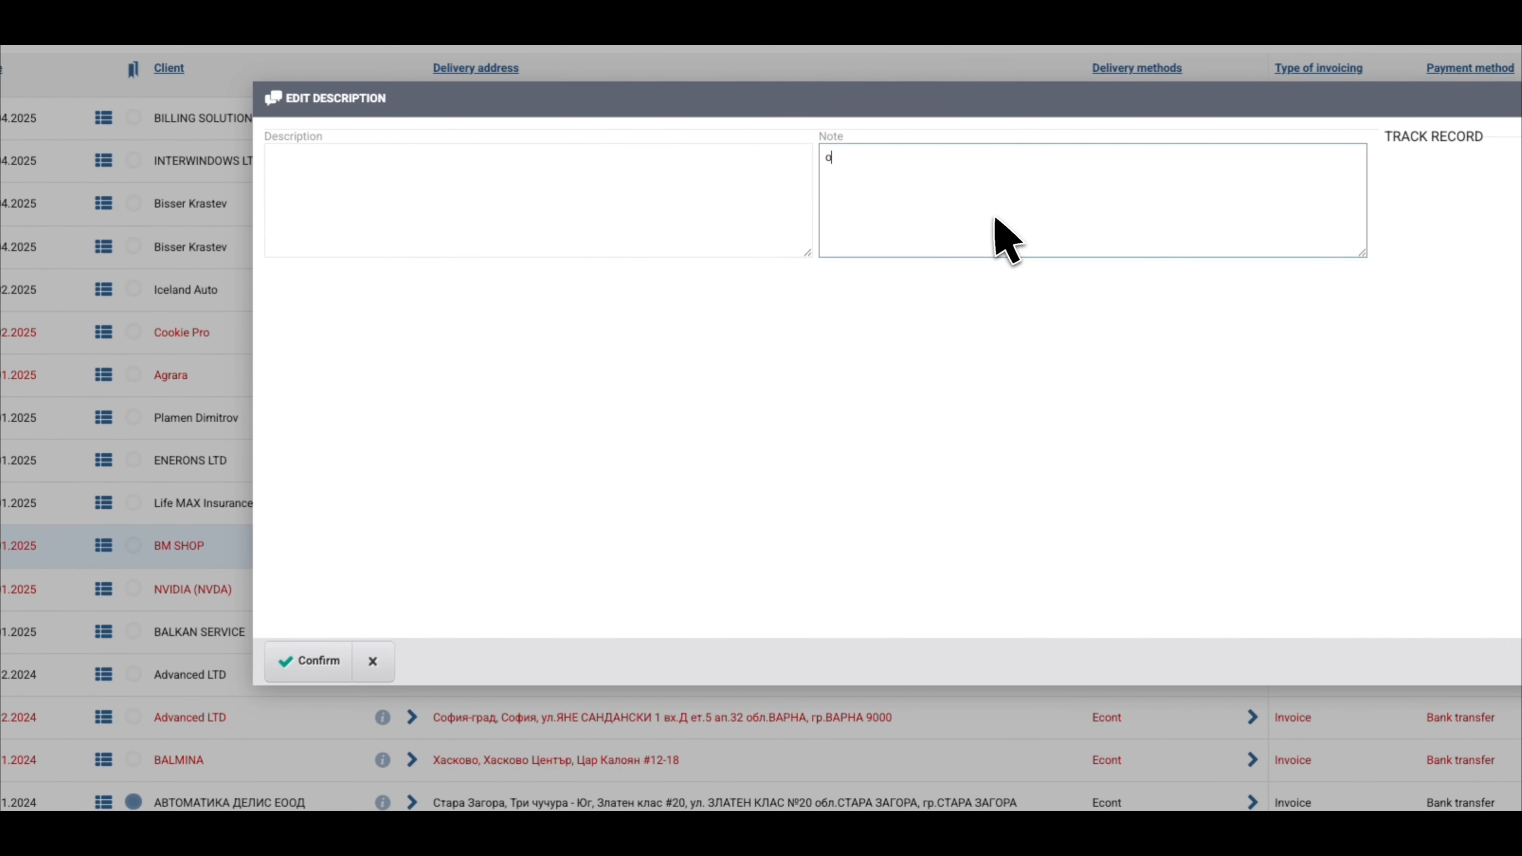
pyautogui.write('k')
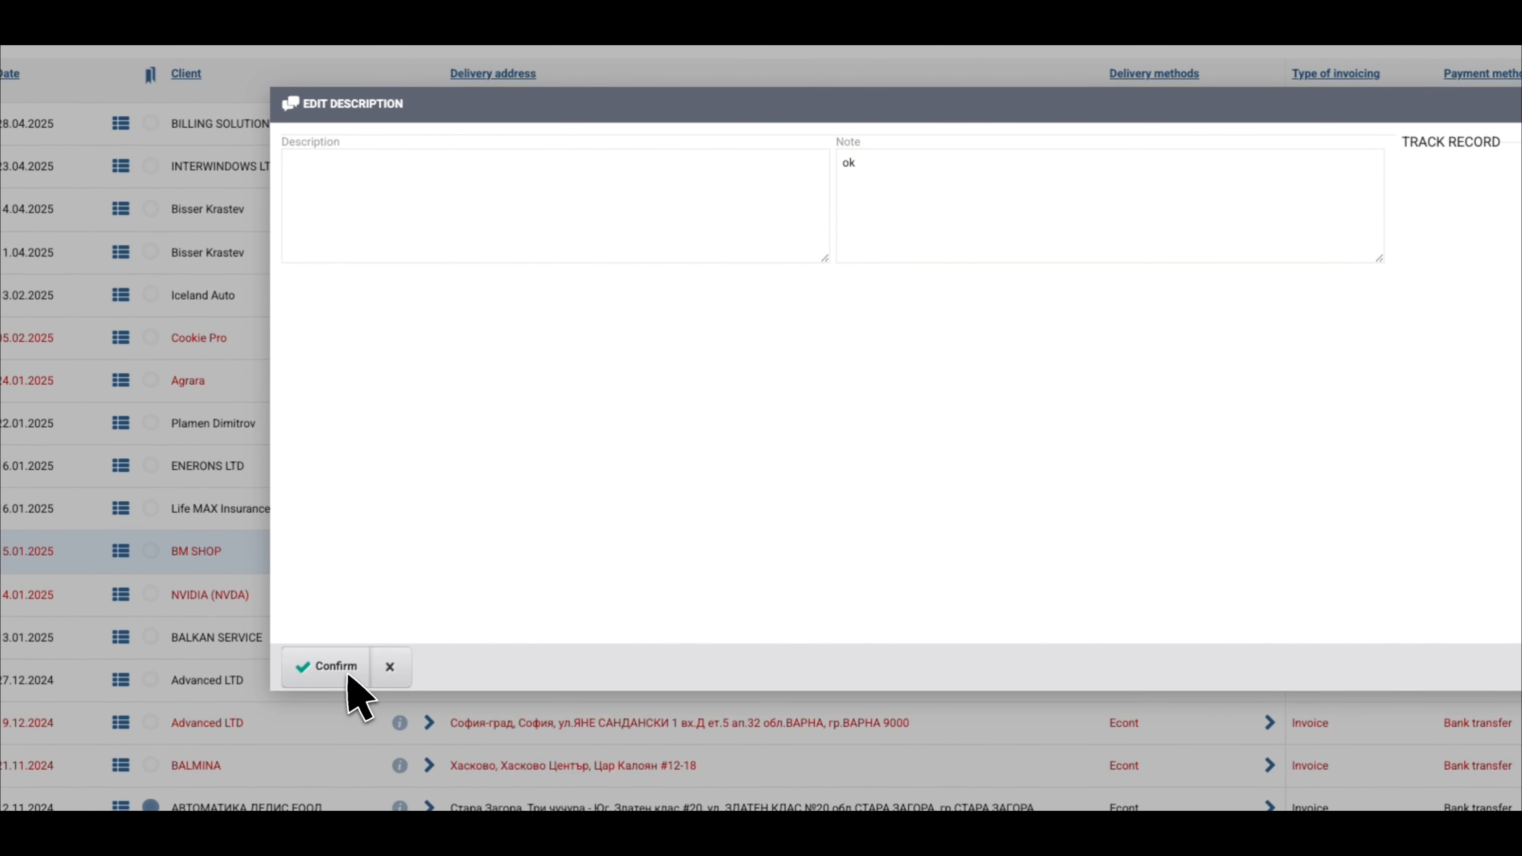
pyautogui.click(337, 667)
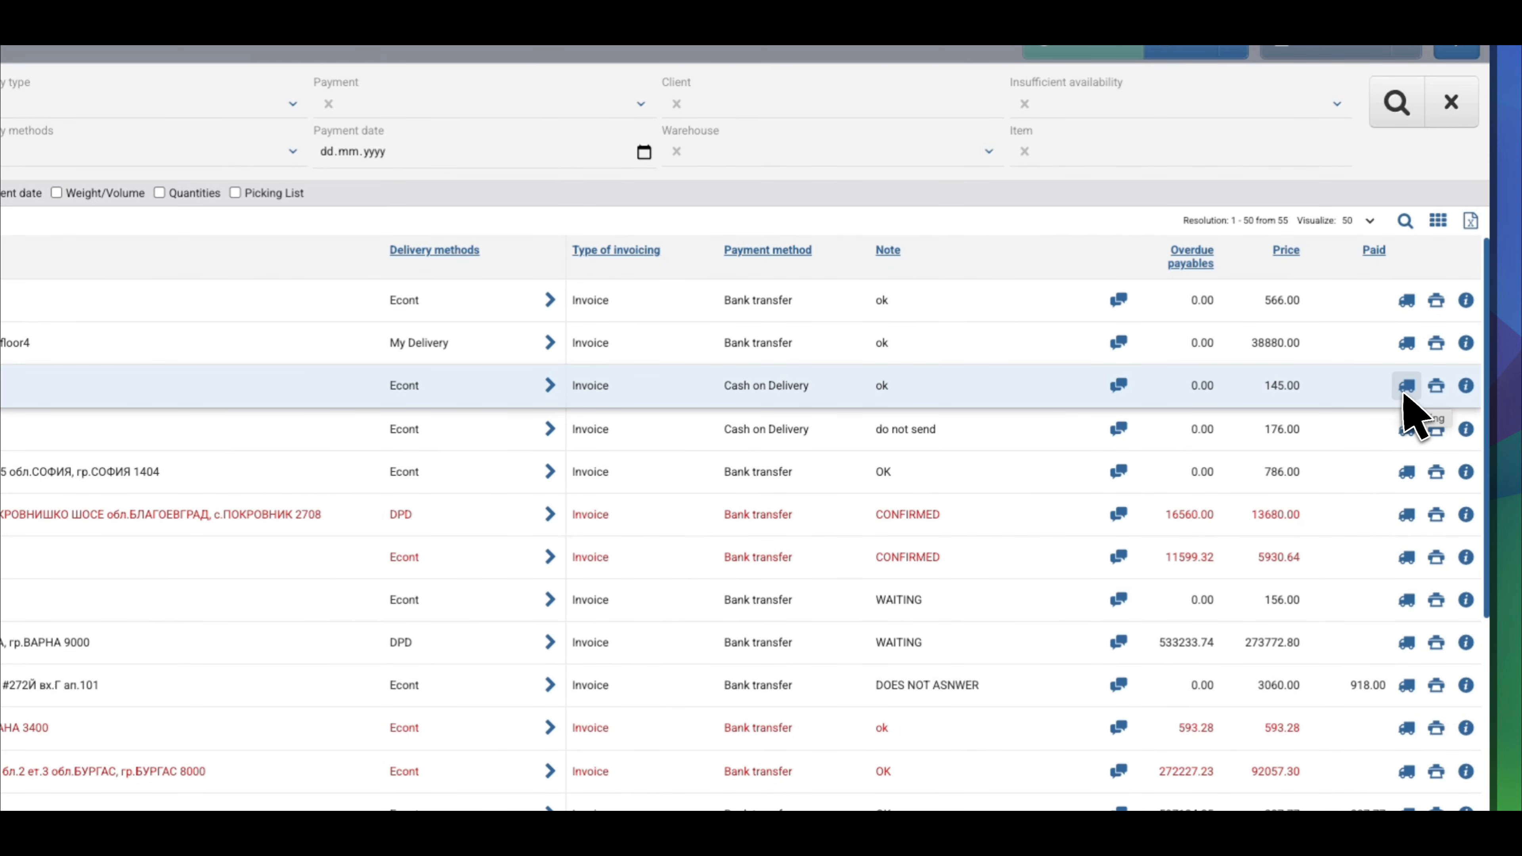
pyautogui.click(1404, 389)
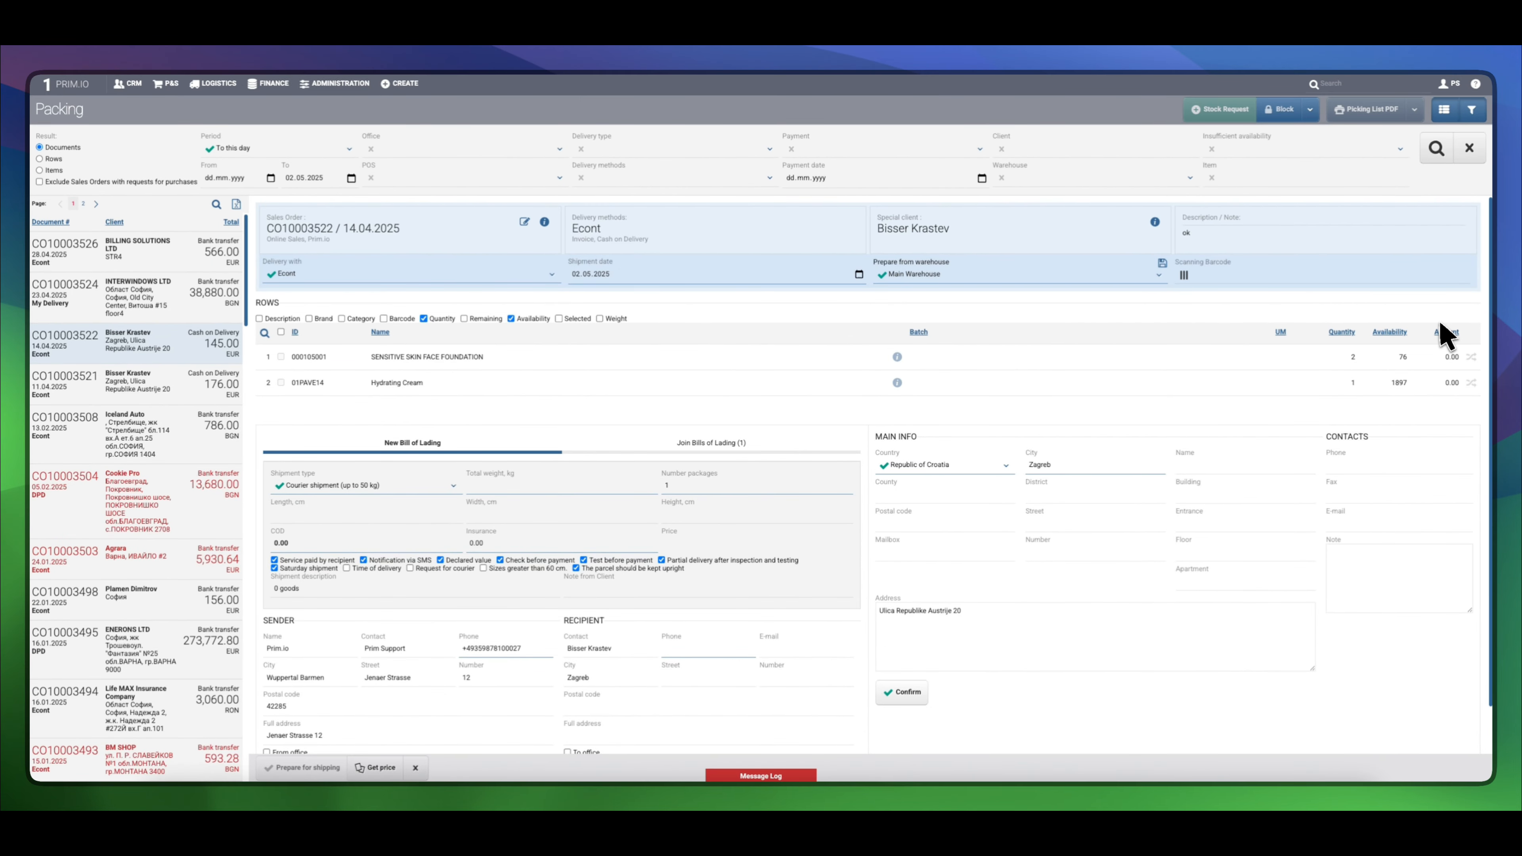
pyautogui.click(366, 274)
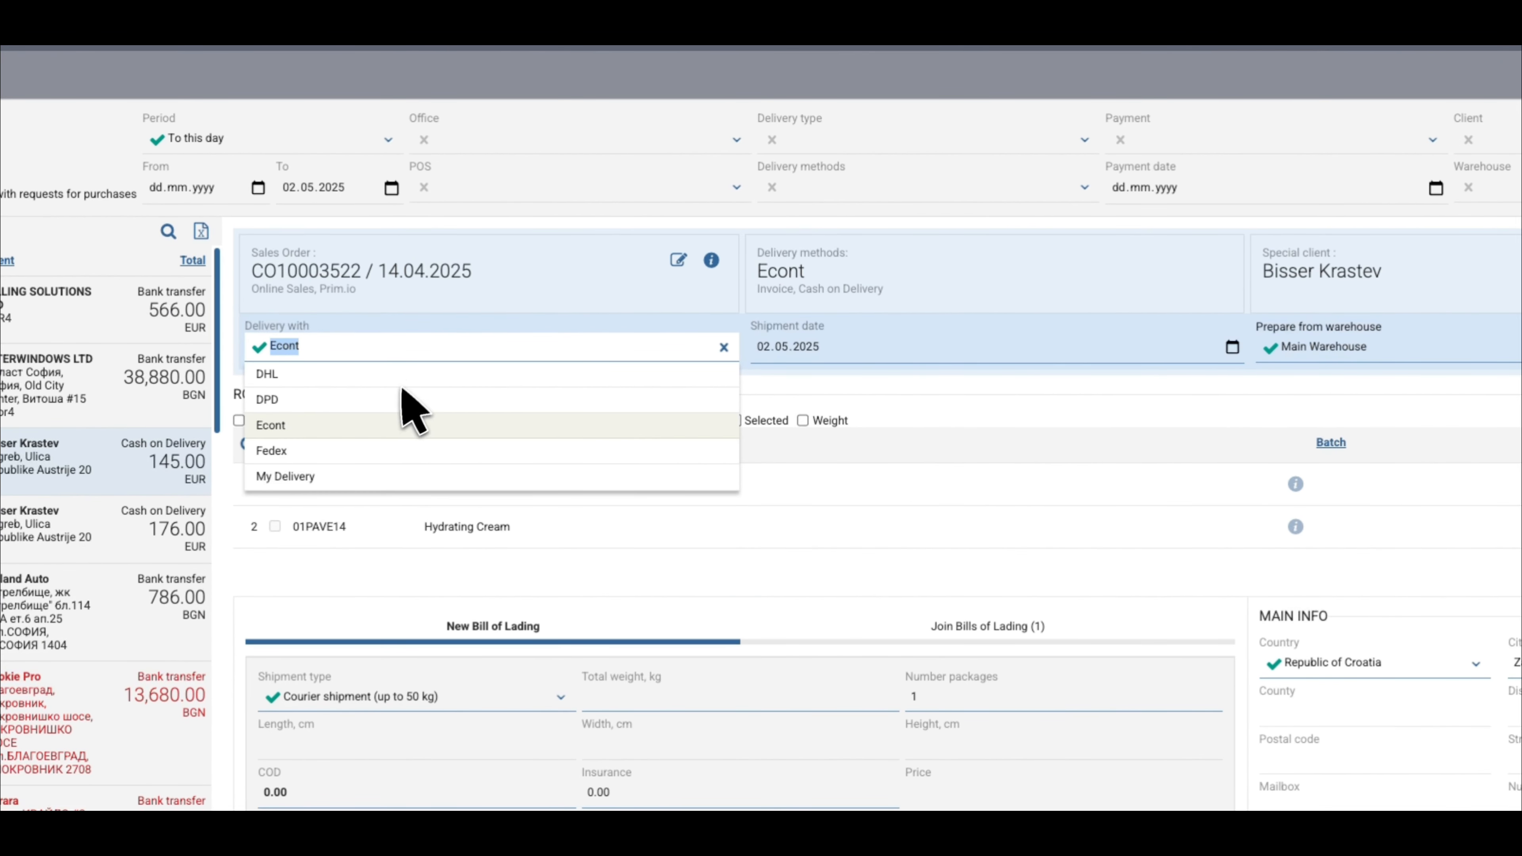
pyautogui.click(400, 396)
pyautogui.click(408, 355)
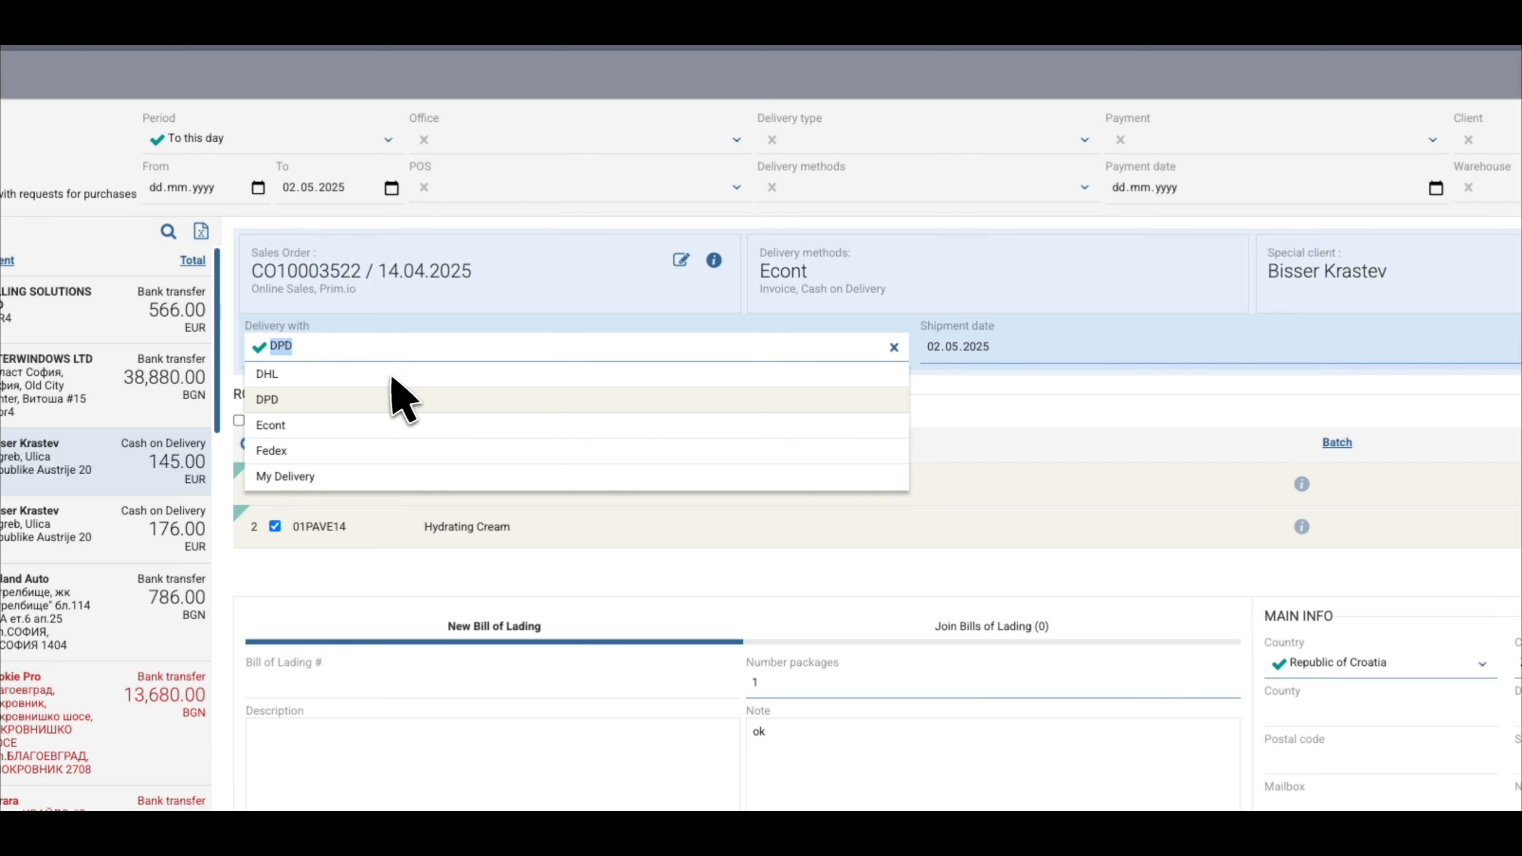
pyautogui.click(393, 377)
pyautogui.click(392, 354)
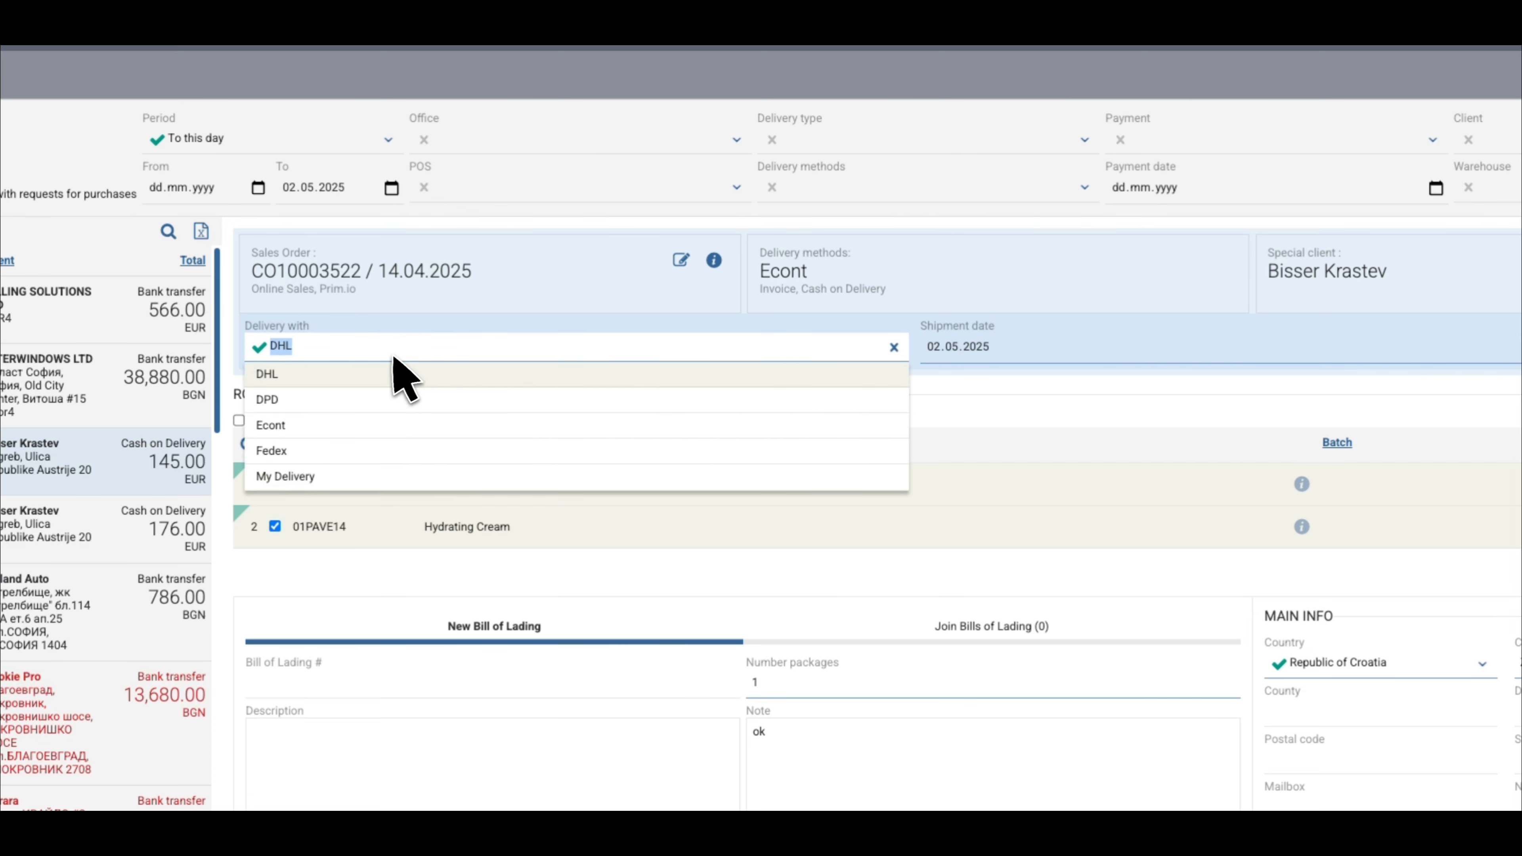
pyautogui.click(366, 425)
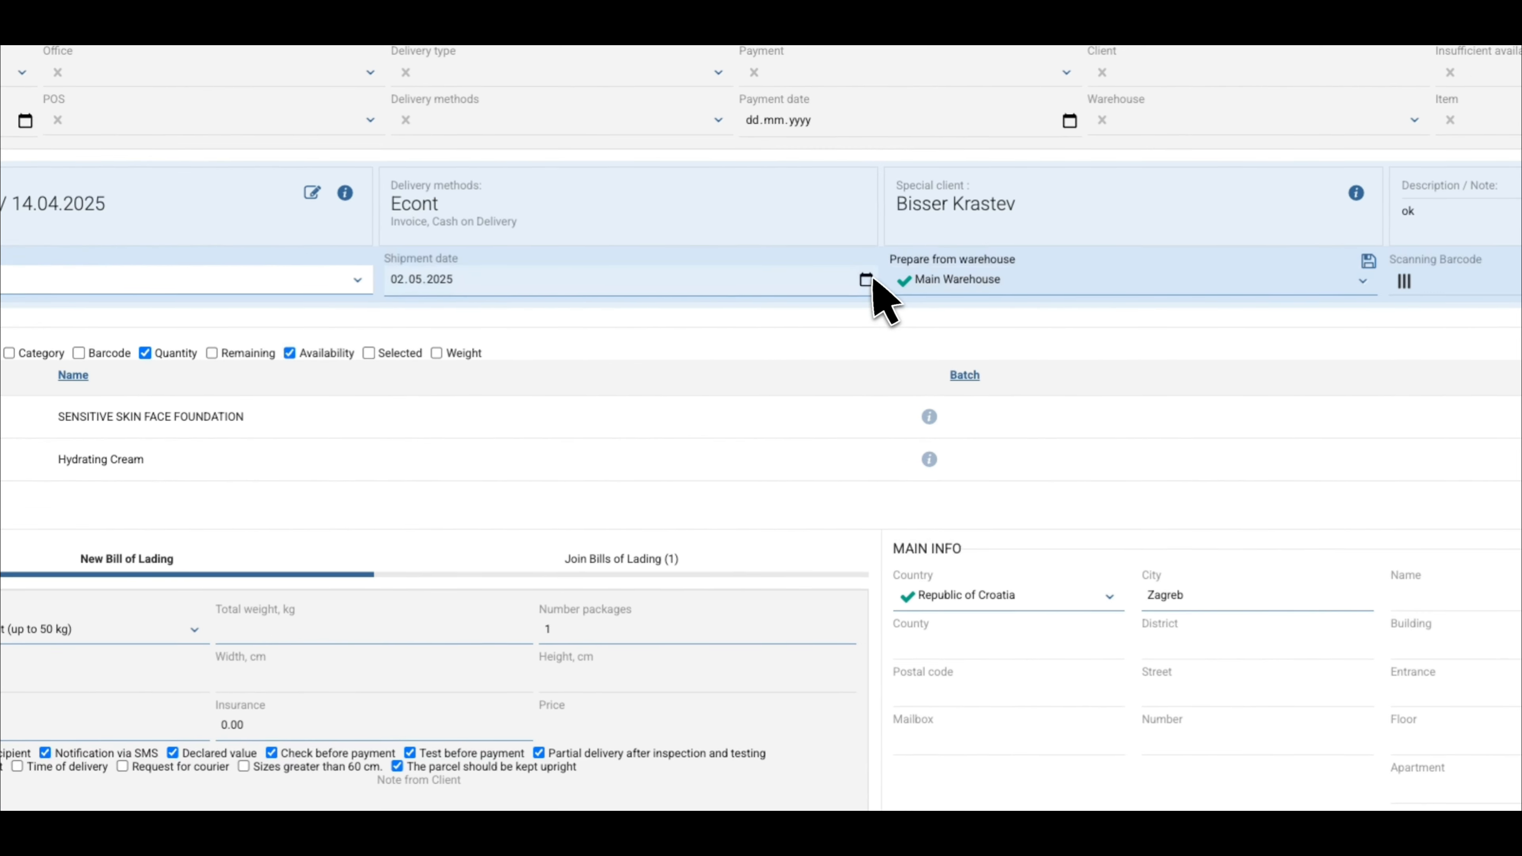
# Set the shipment date to 03.05.2025 and keep Main Warehouse as the source
pyautogui.click(1232, 347)
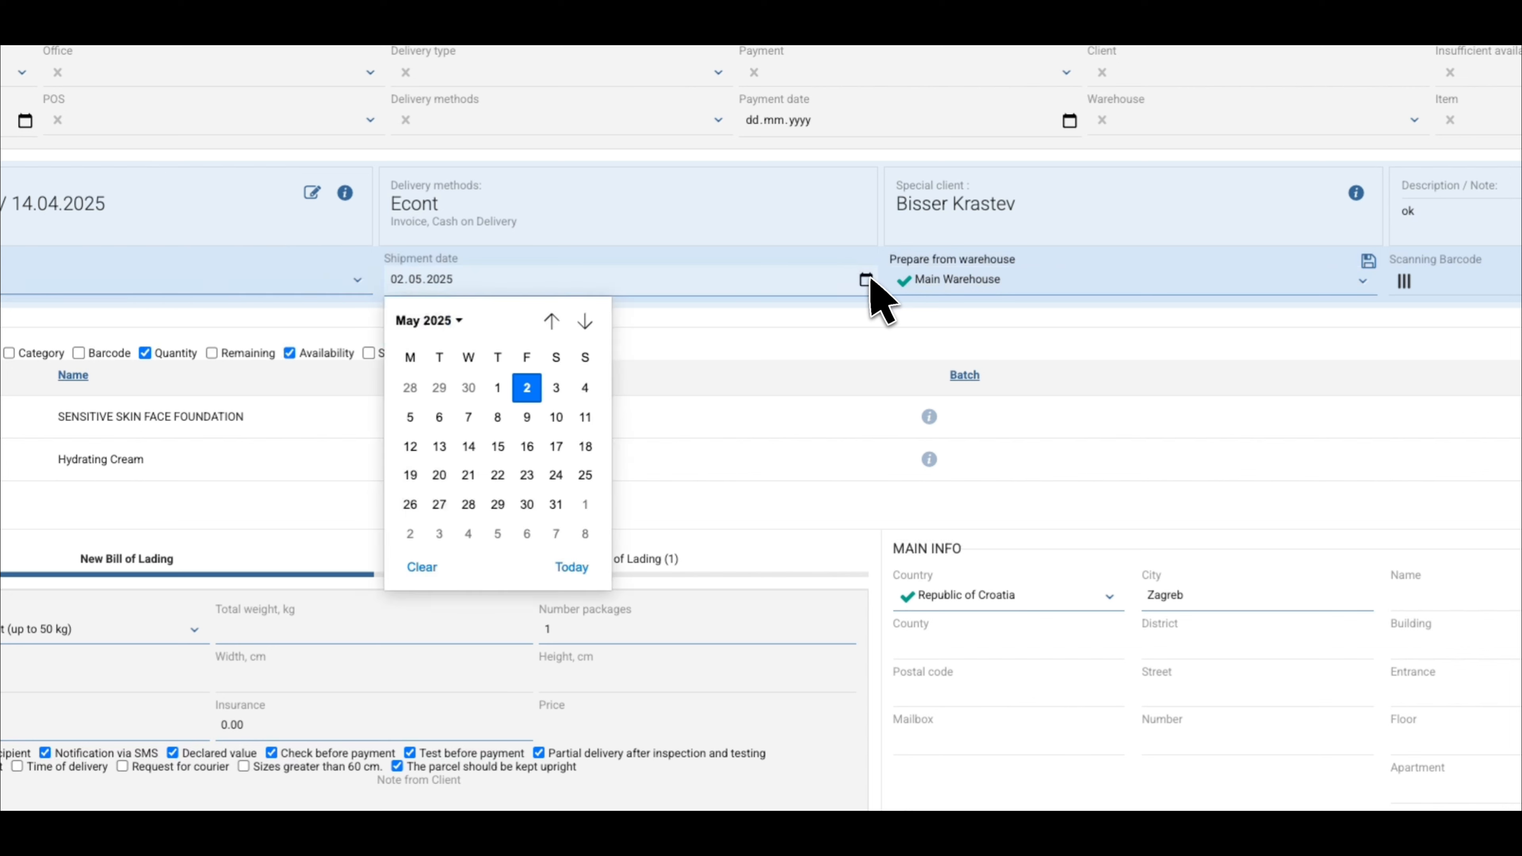
pyautogui.click(556, 388)
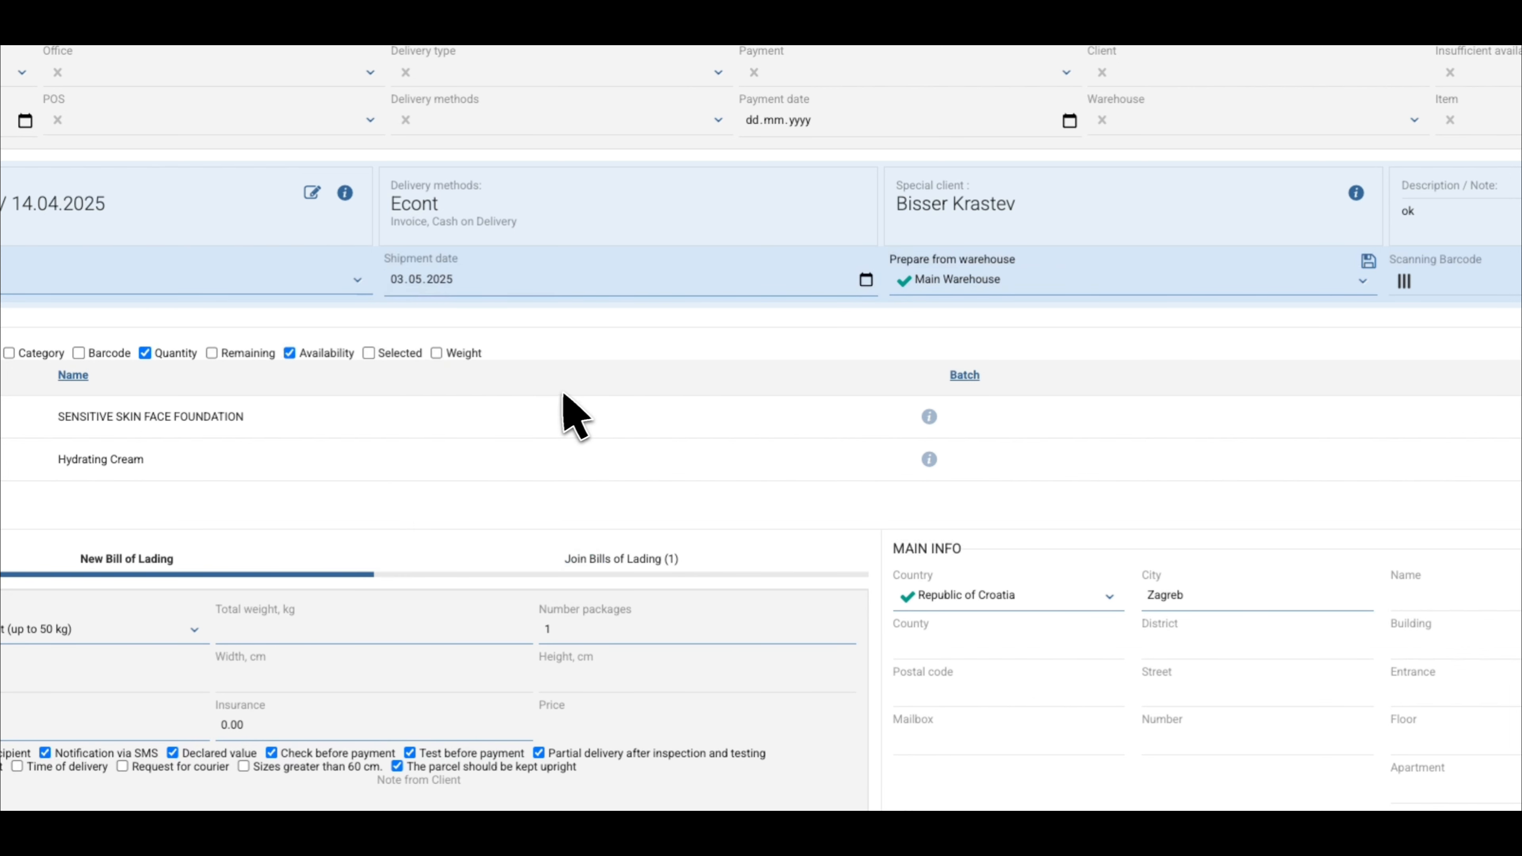
pyautogui.click(1051, 287)
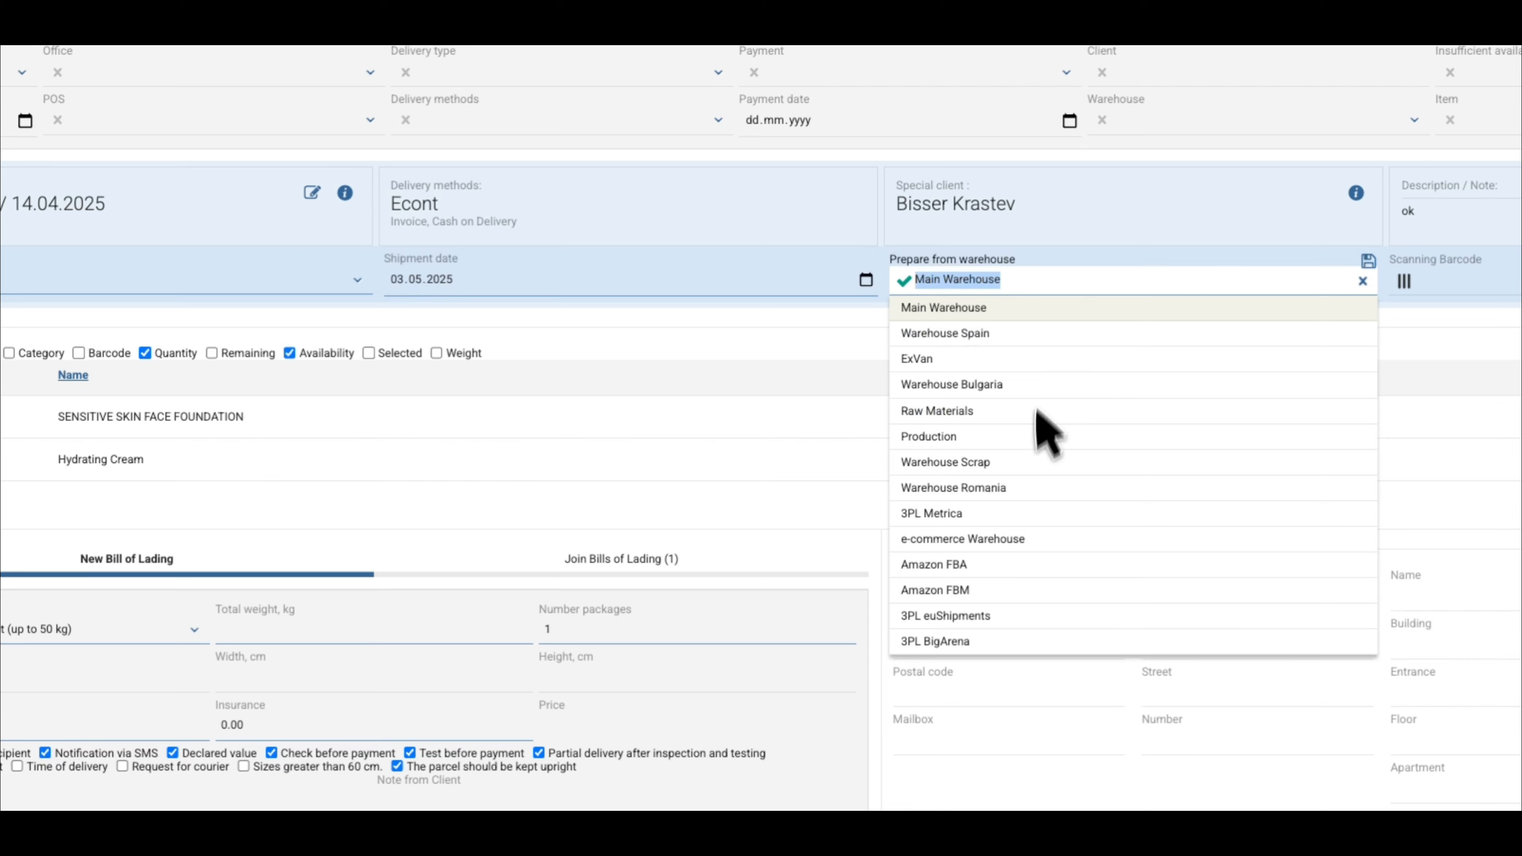
pyautogui.click(1065, 261)
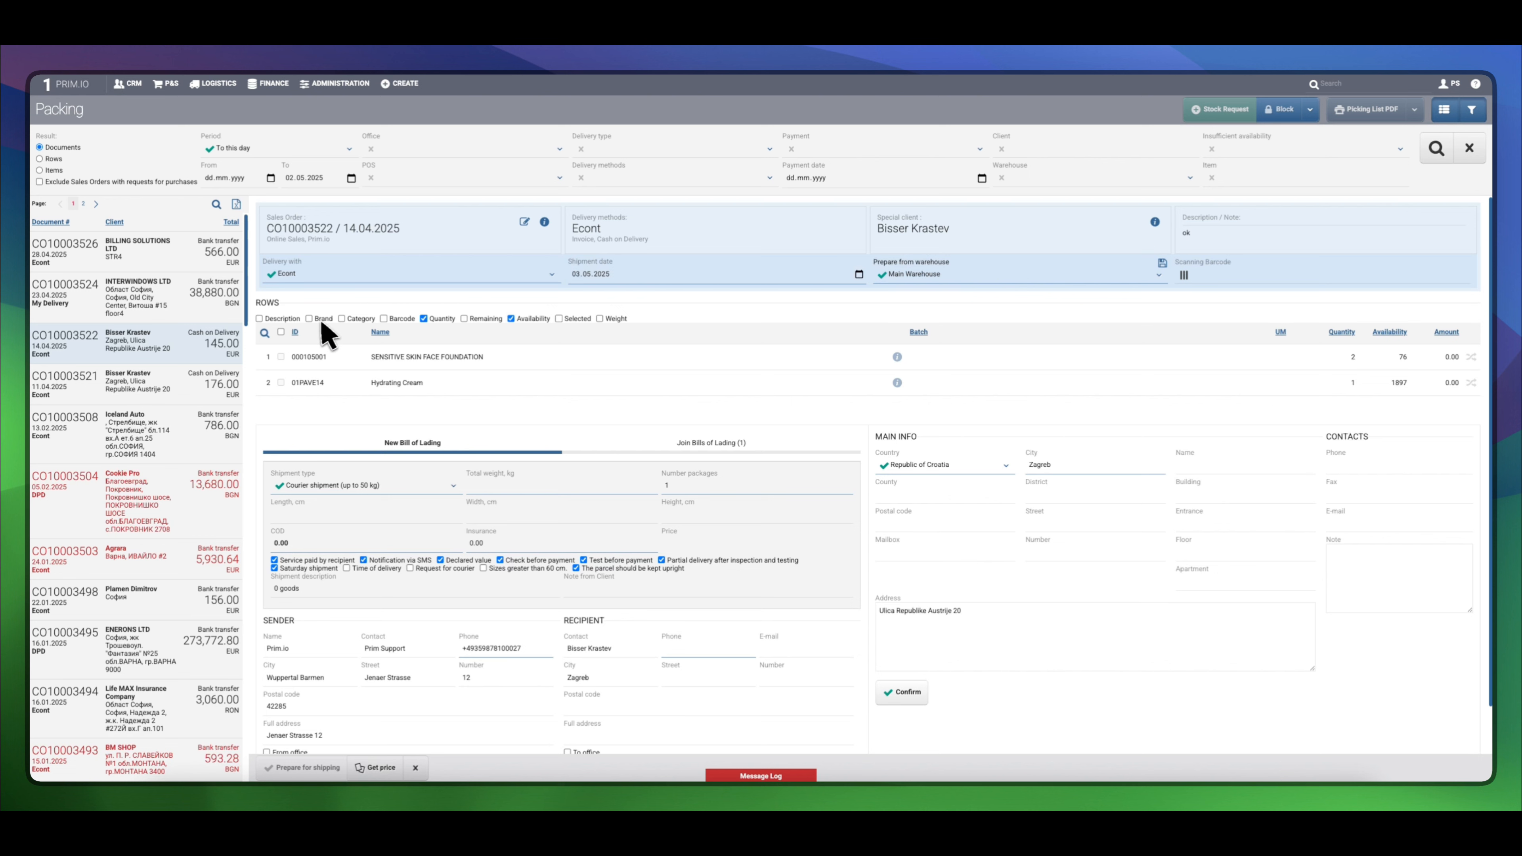
# Include both items in the shipment and assign batch 76458709-8 to Hydrating Cream
pyautogui.click(281, 331)
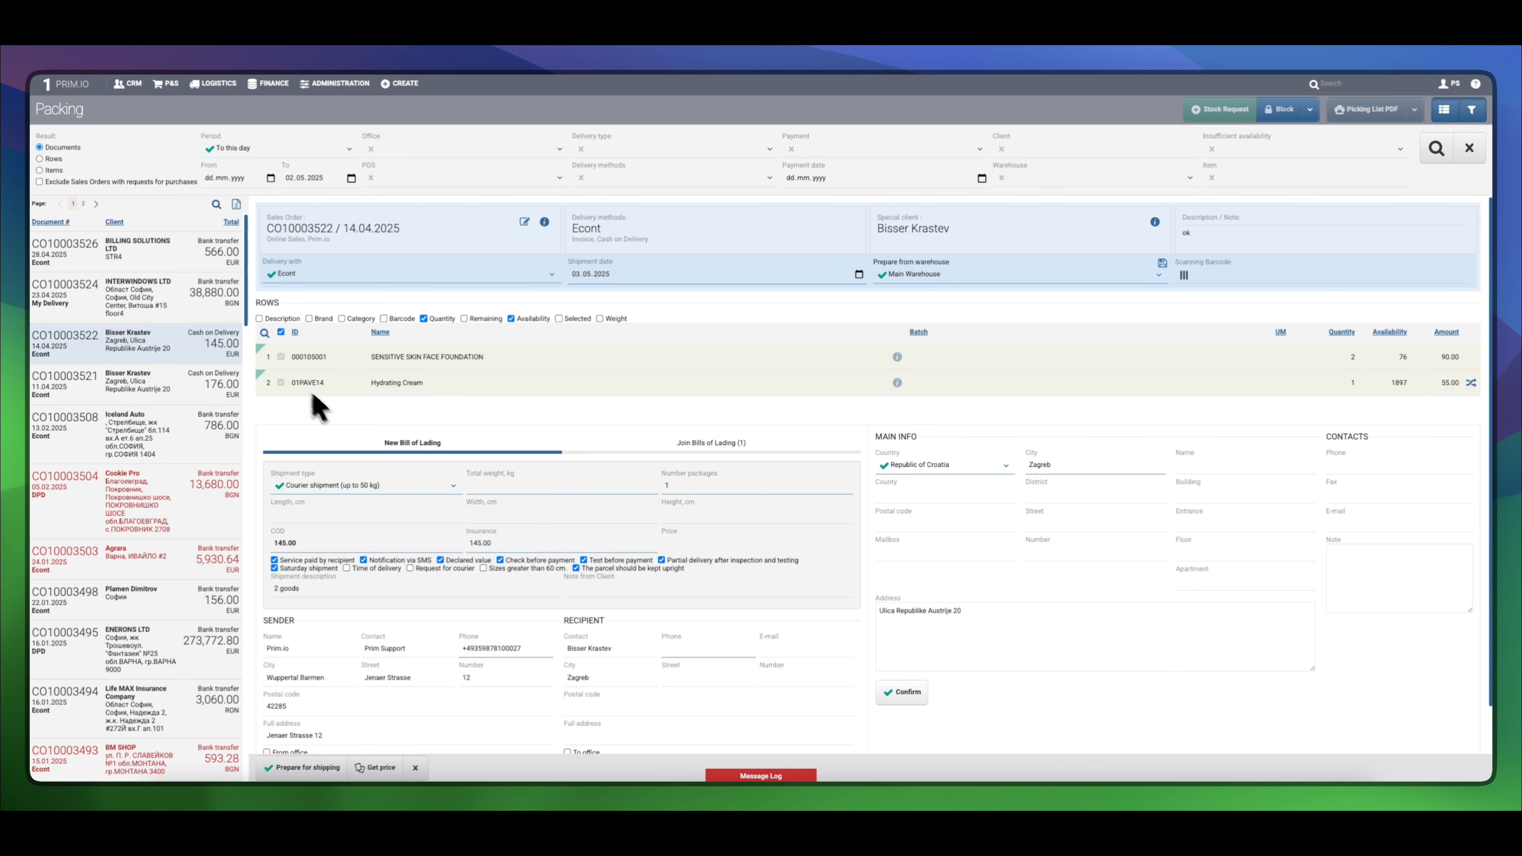
pyautogui.click(1225, 282)
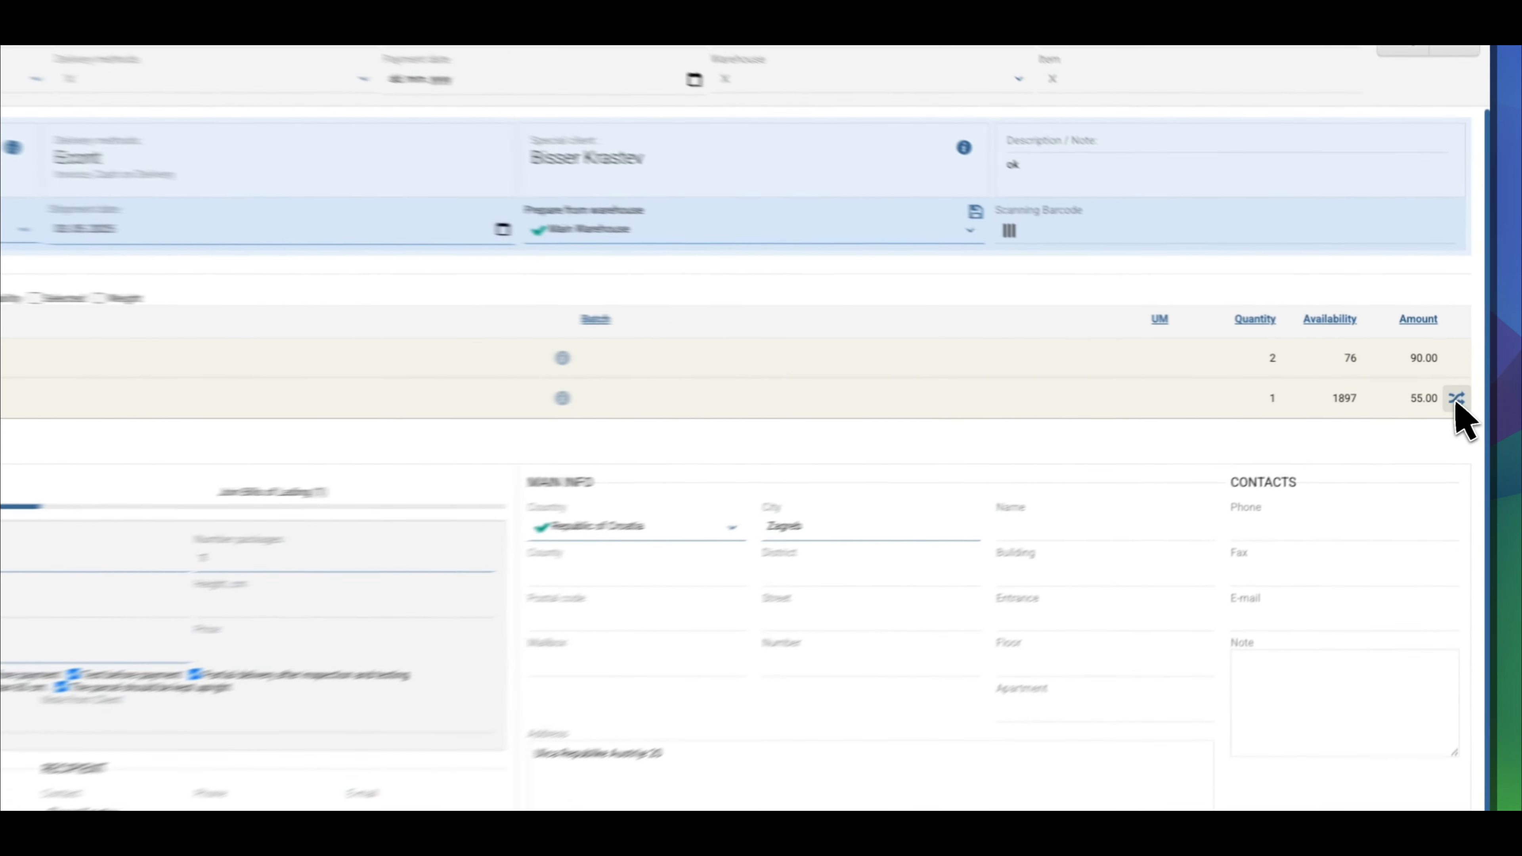
pyautogui.click(1471, 382)
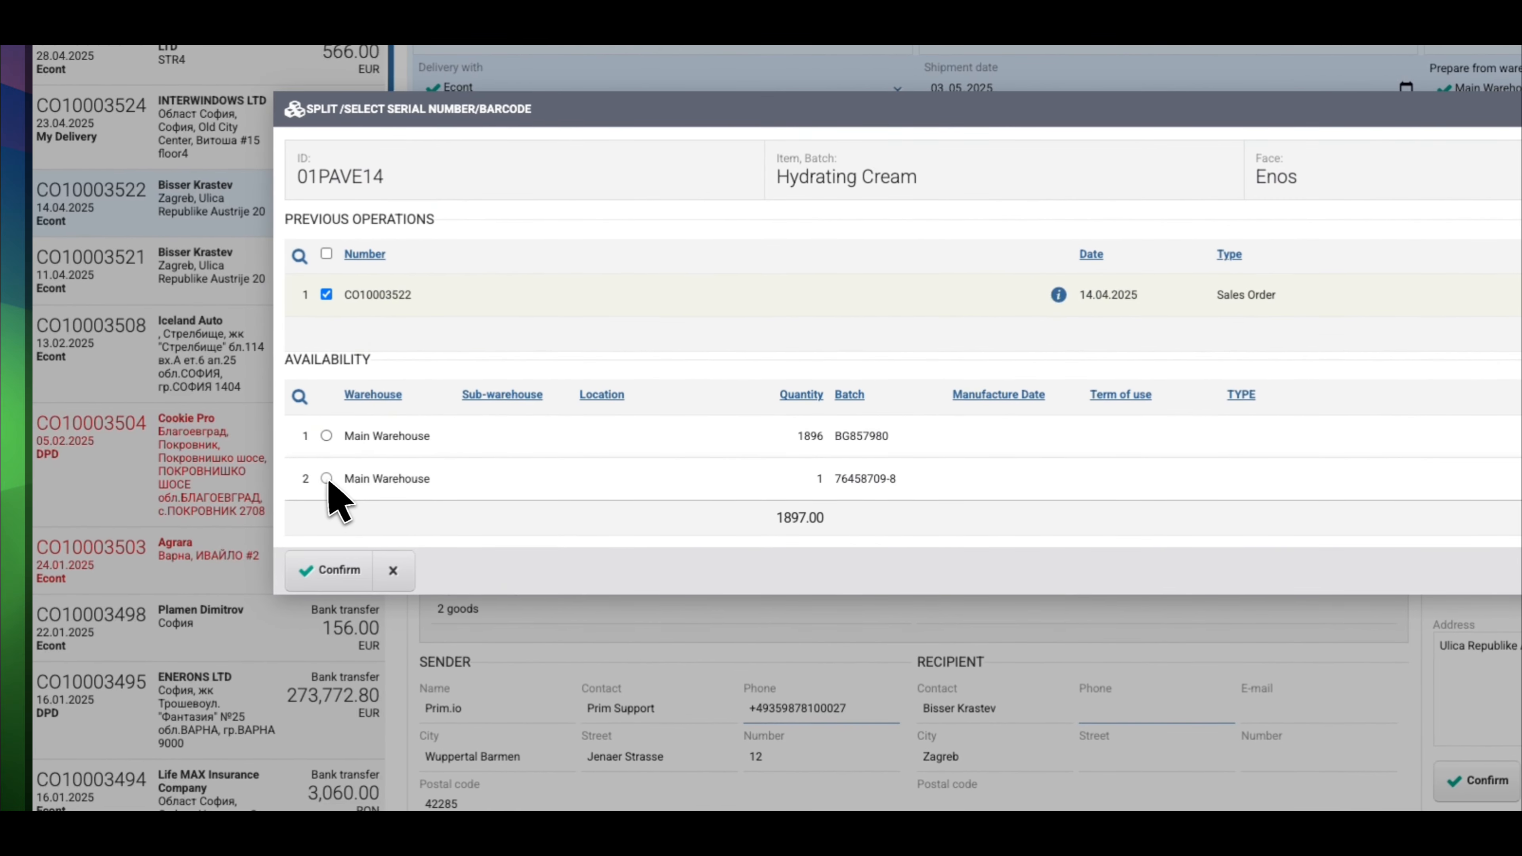
pyautogui.click(258, 573)
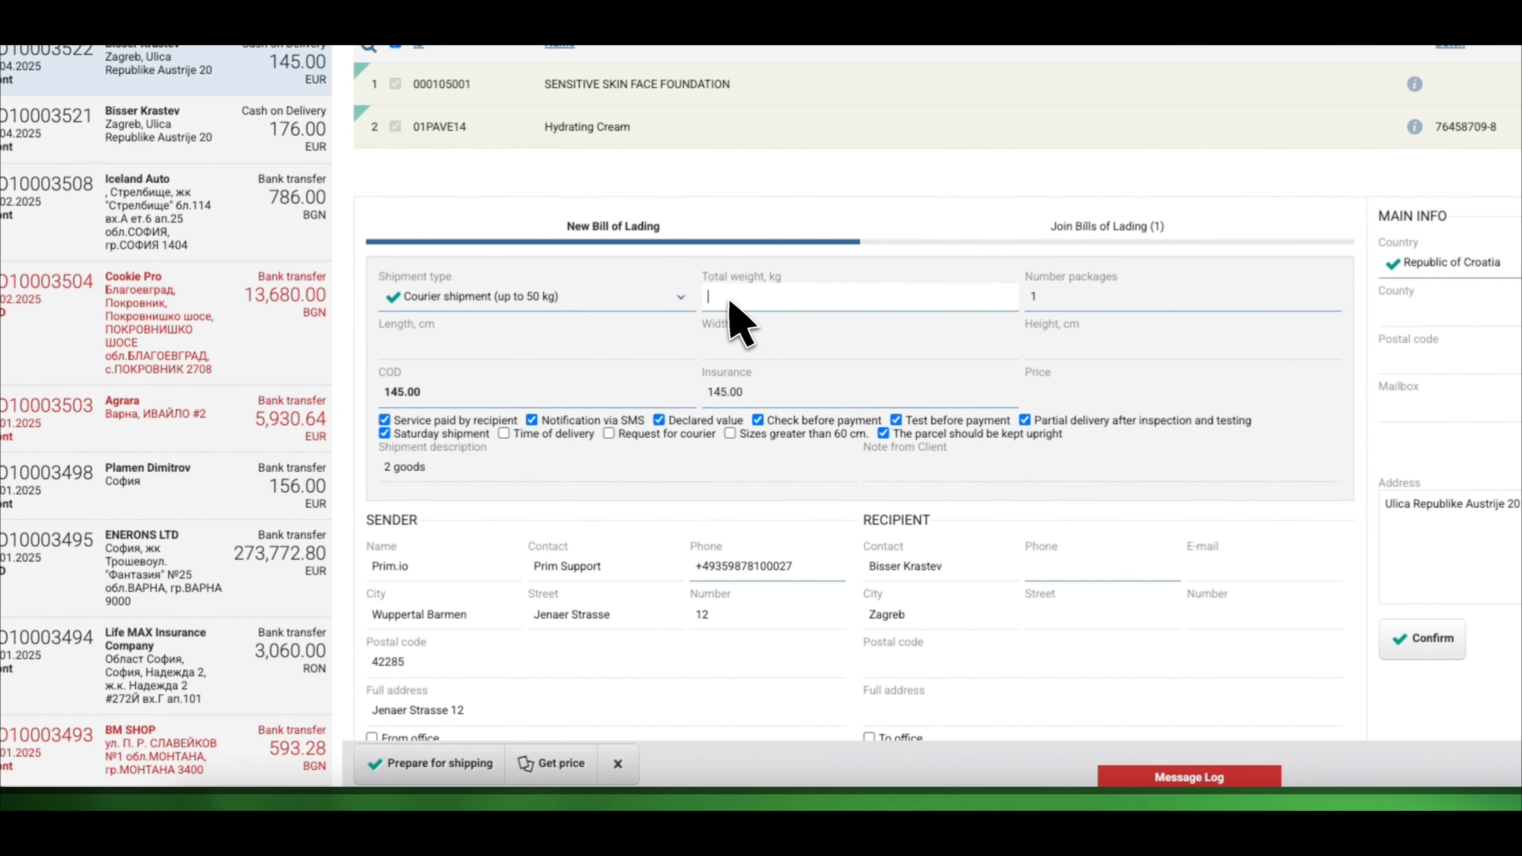
# Enter 34 kg as the bill of lading's total weight
pyautogui.click(479, 487)
pyautogui.write('34')
pyautogui.click(753, 270)
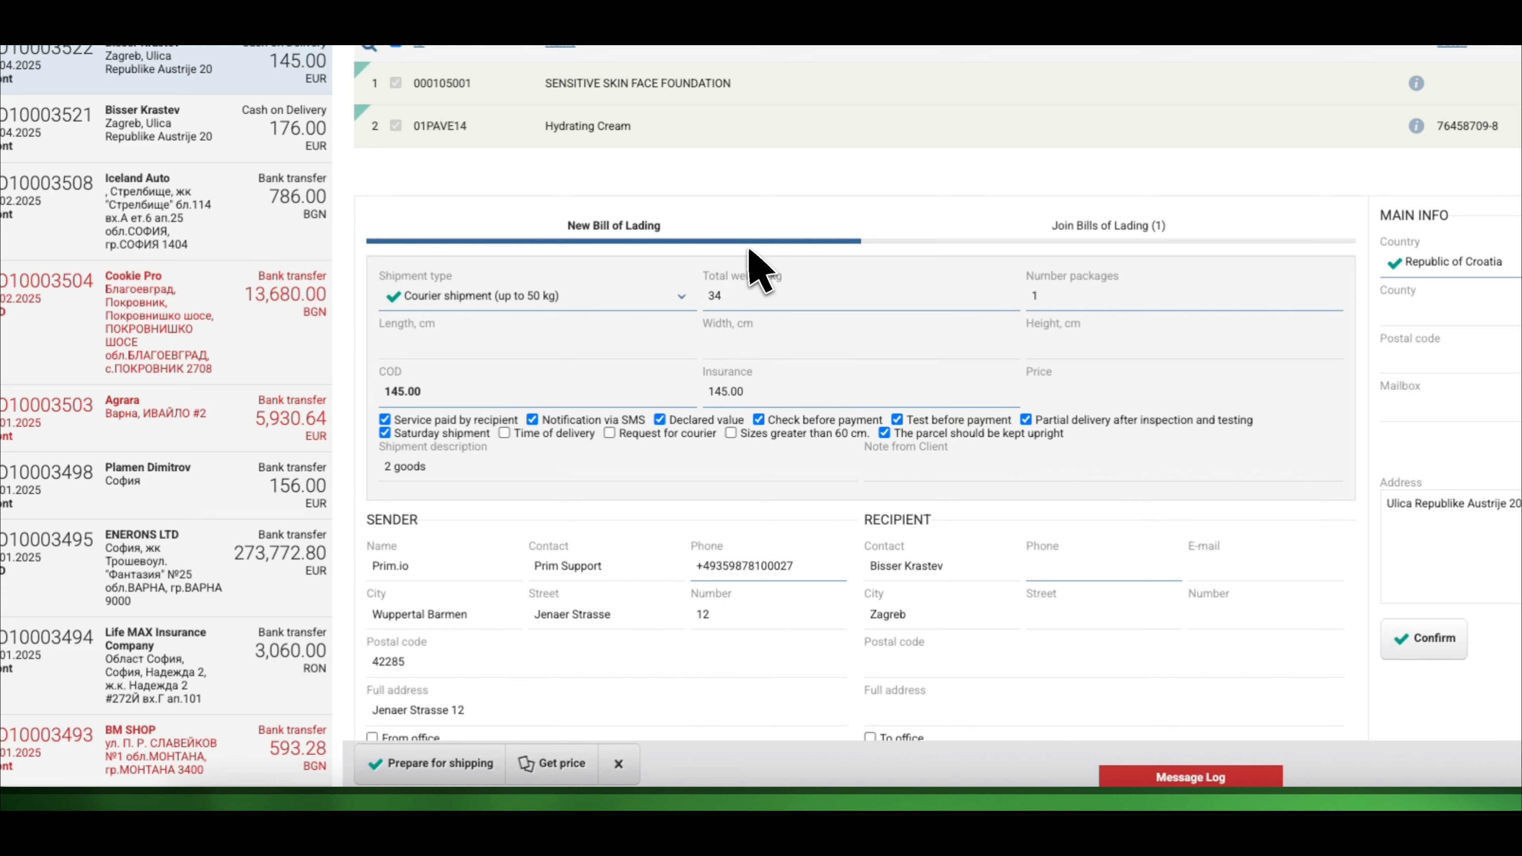
# Review the bill of lading checkboxes and sender details
pyautogui.click(473, 419)
pyautogui.click(584, 421)
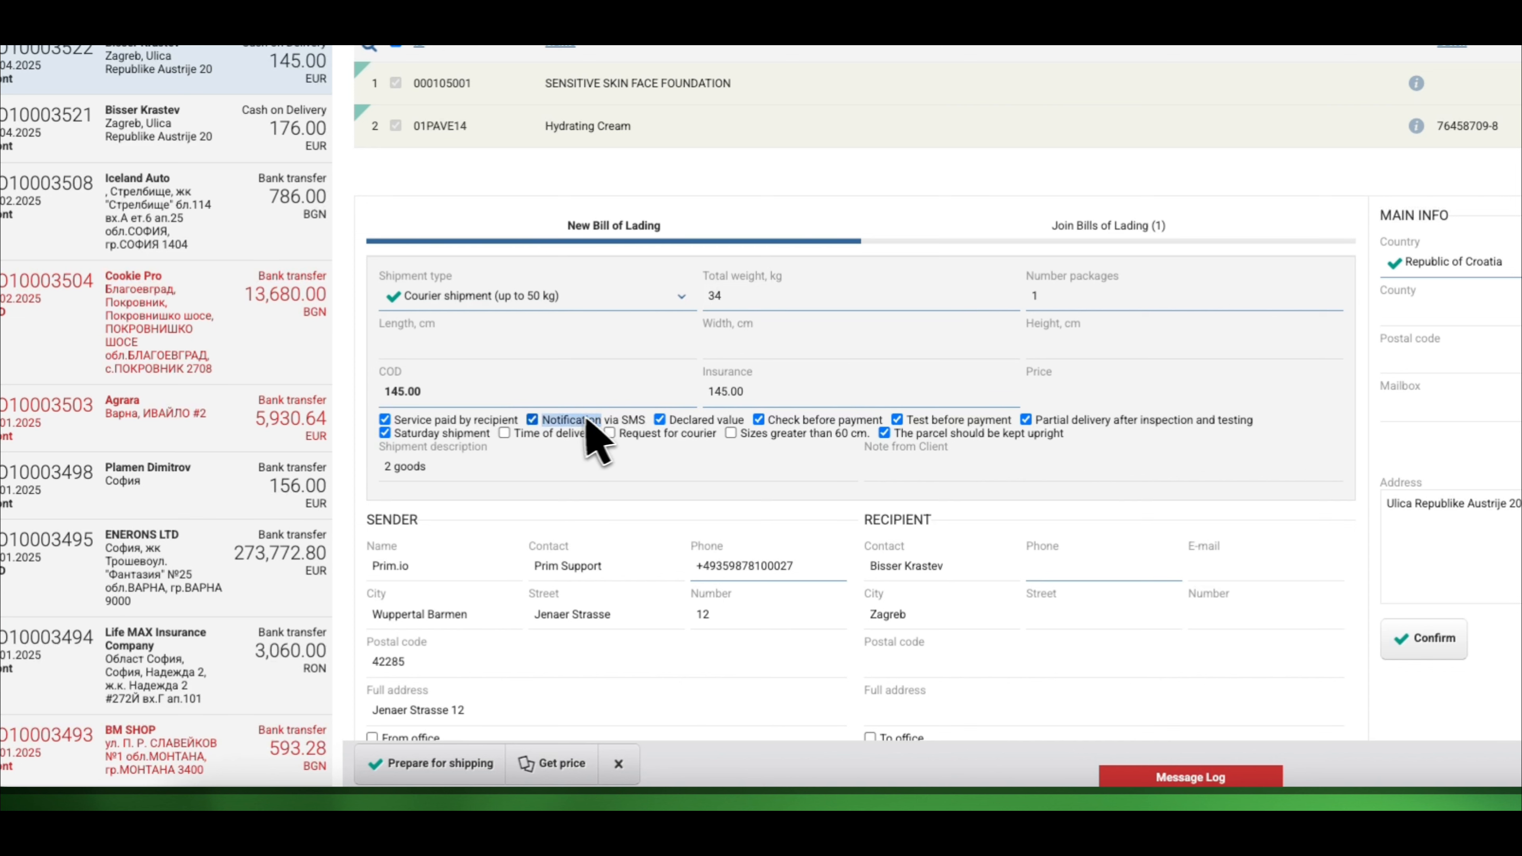
pyautogui.doubleClick(682, 420)
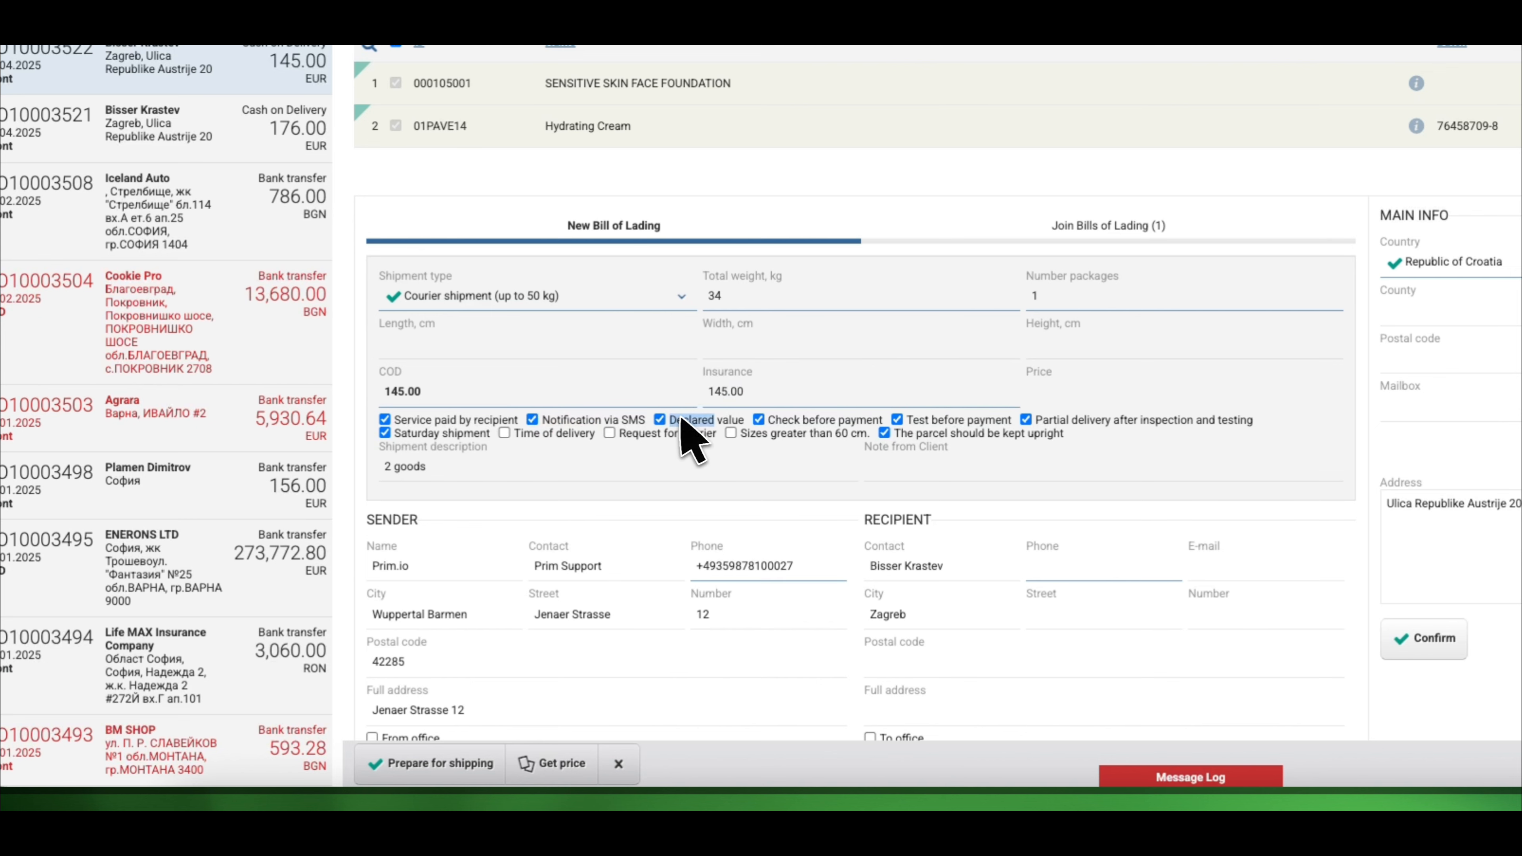
pyautogui.scroll(-1, 679, 353)
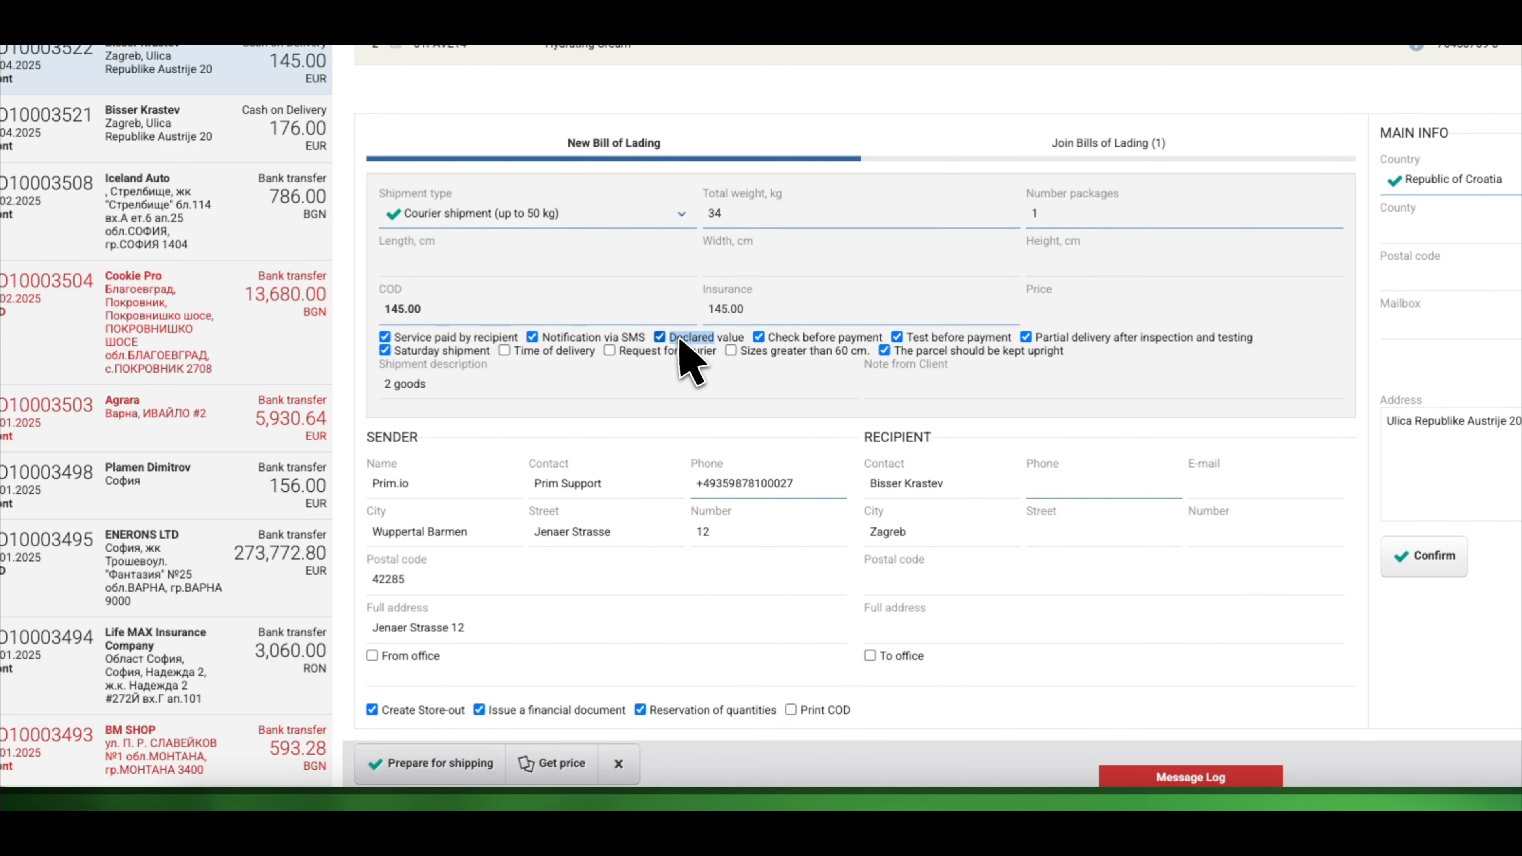
pyautogui.click(399, 442)
pyautogui.doubleClick(399, 439)
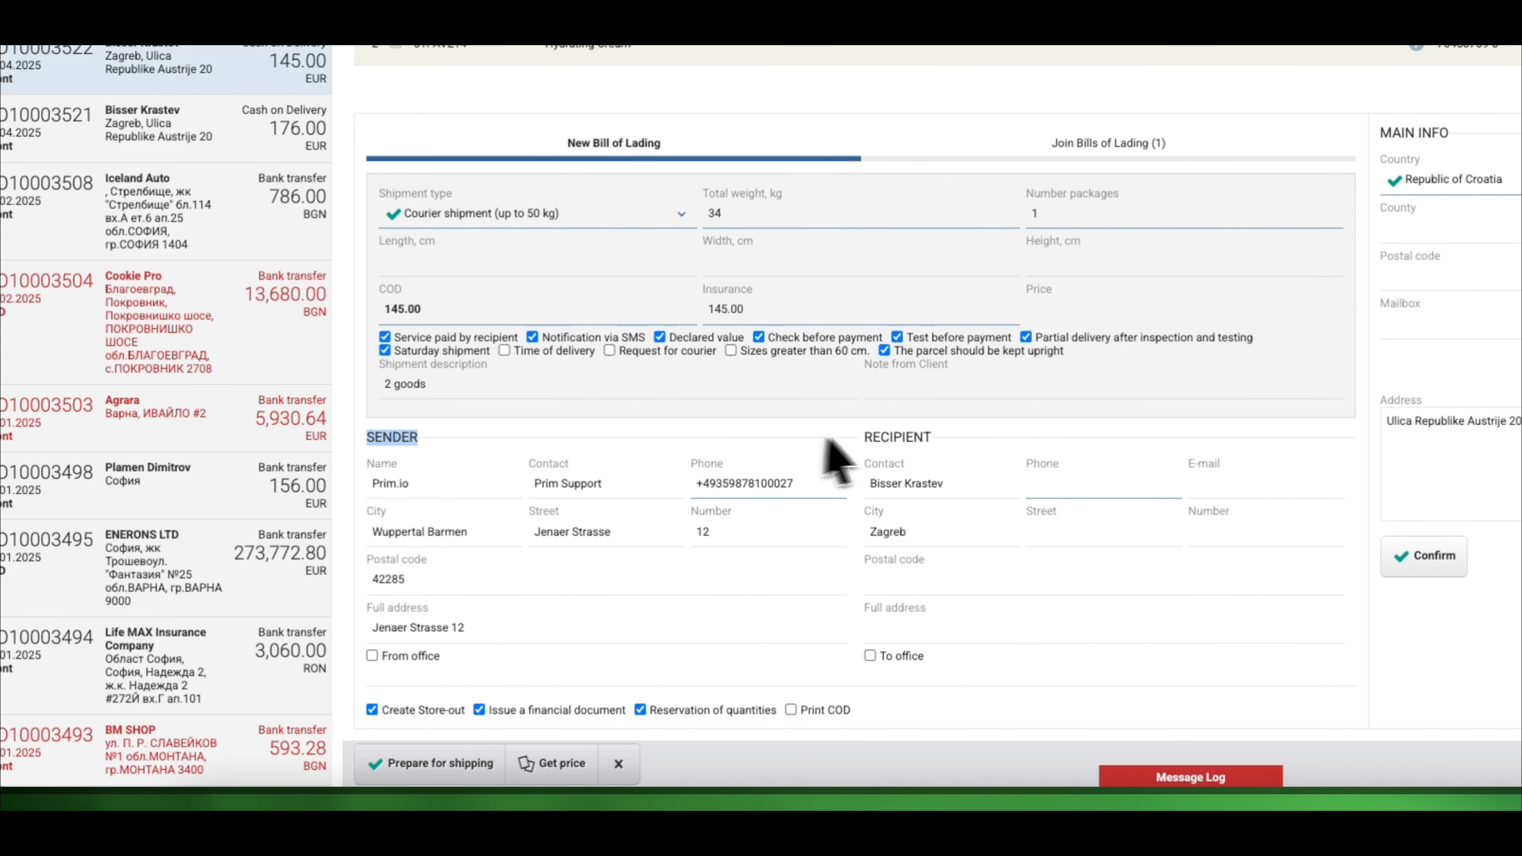
pyautogui.doubleClick(879, 437)
pyautogui.click(861, 456)
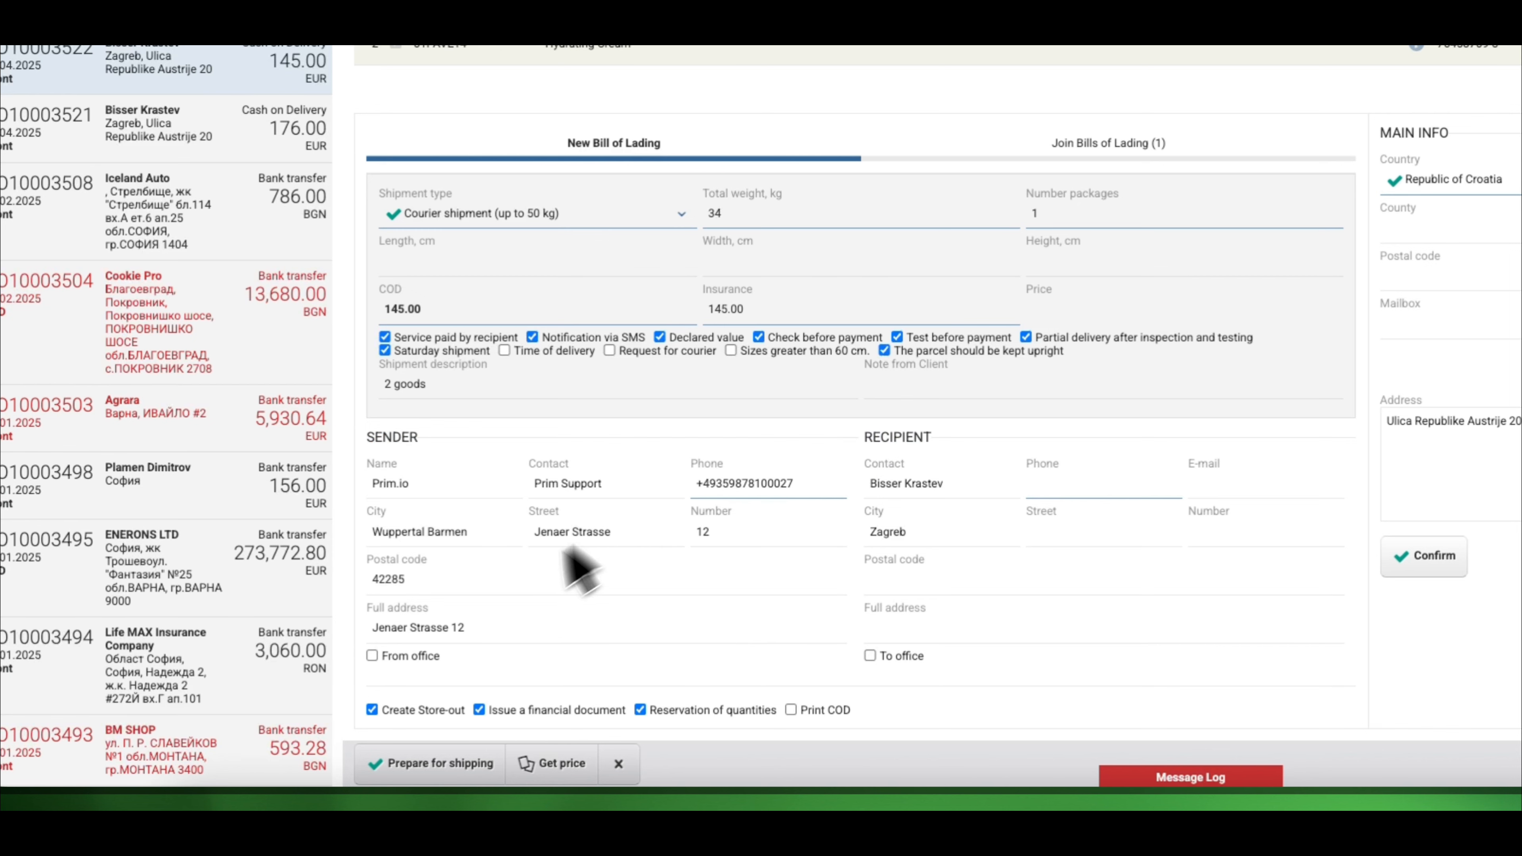
pyautogui.click(436, 656)
pyautogui.click(433, 655)
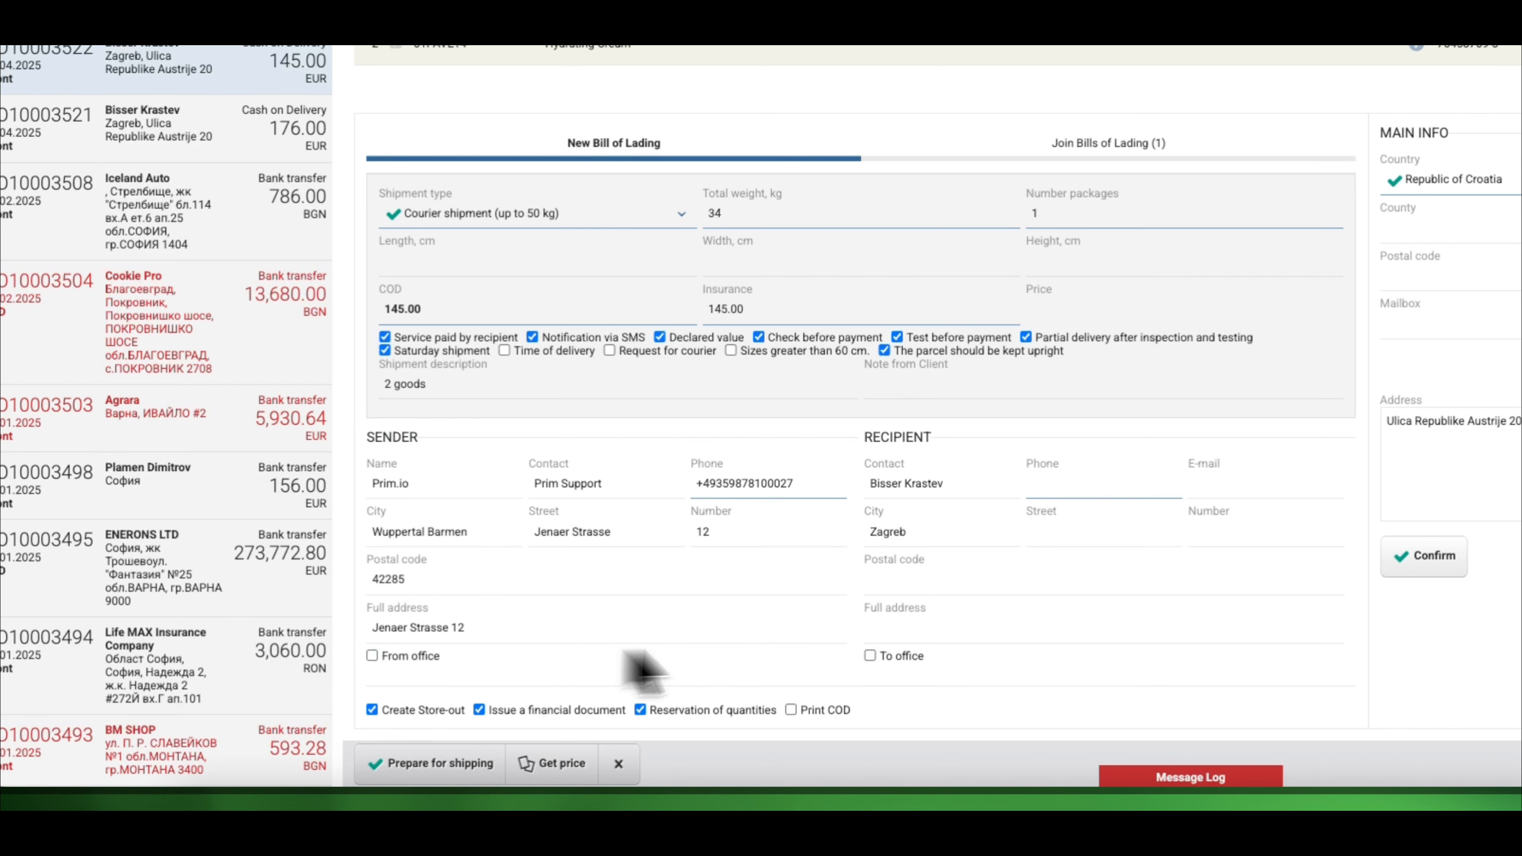
pyautogui.click(899, 657)
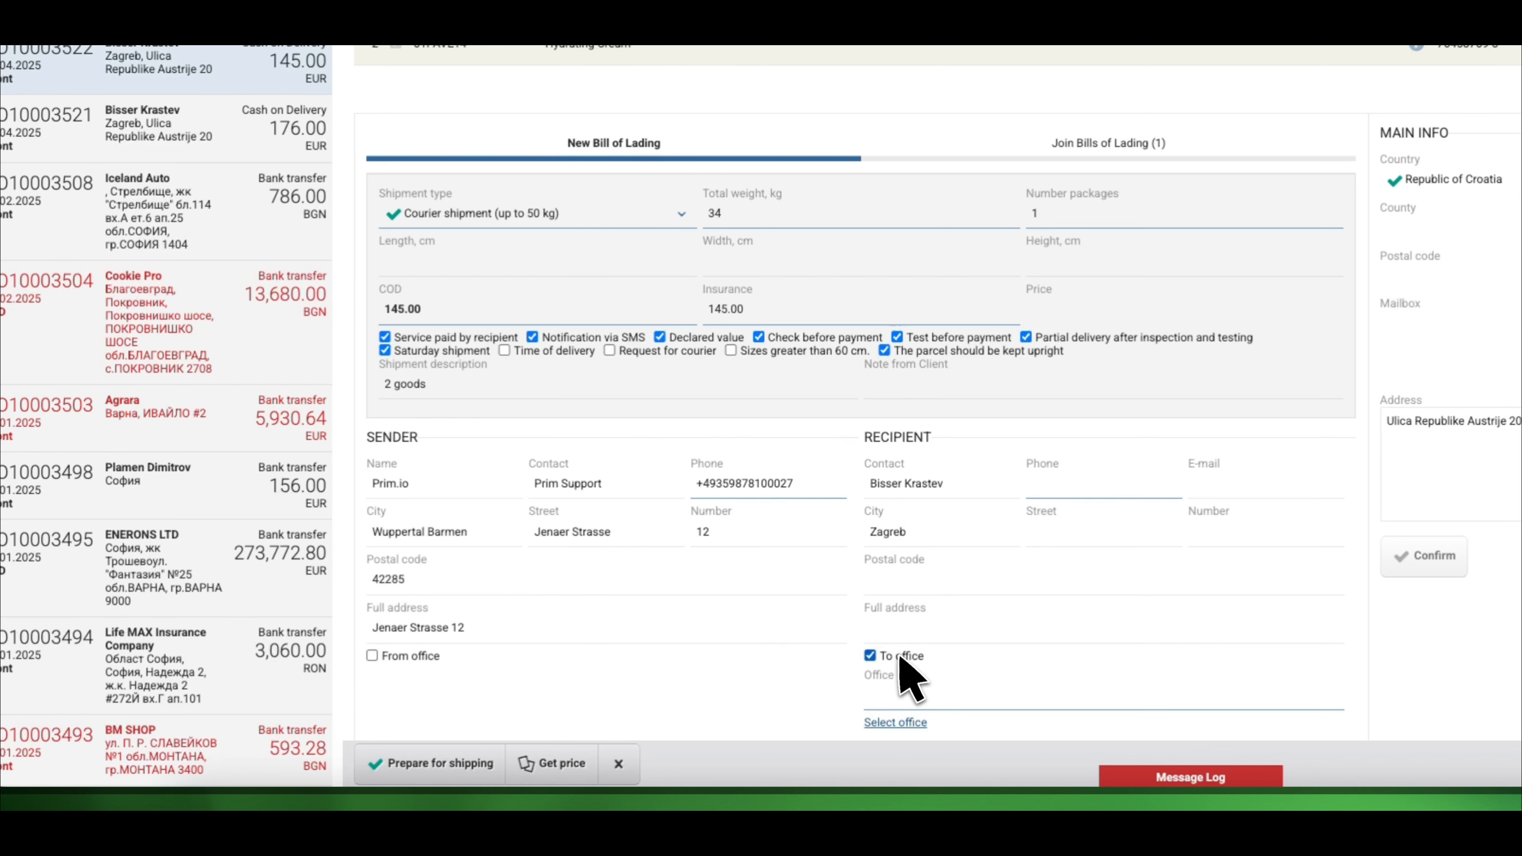
pyautogui.click(901, 722)
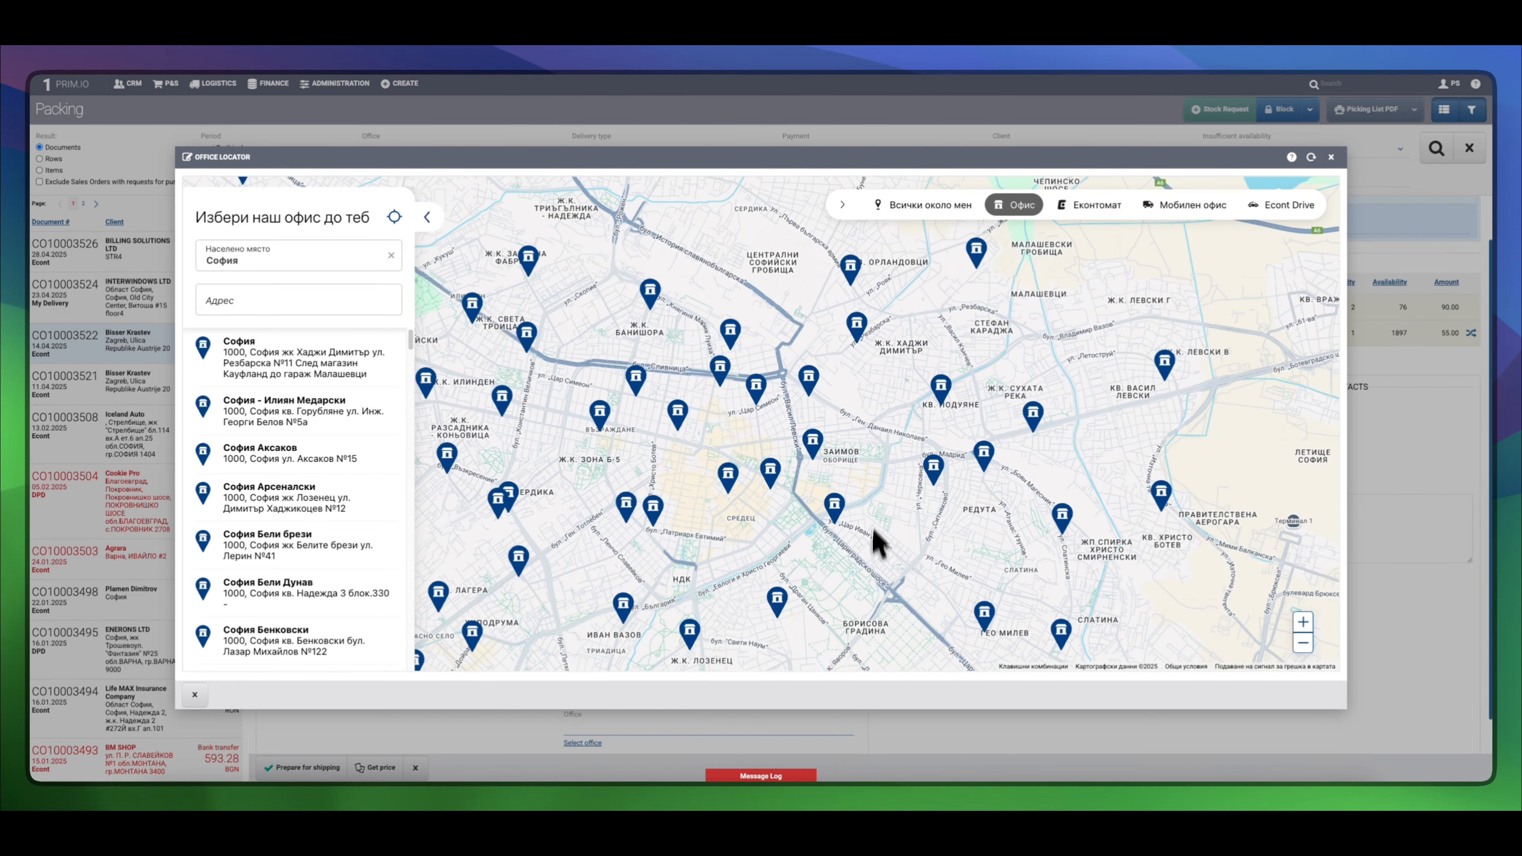
pyautogui.scroll(-4, 856, 474)
pyautogui.scroll(-2, 859, 478)
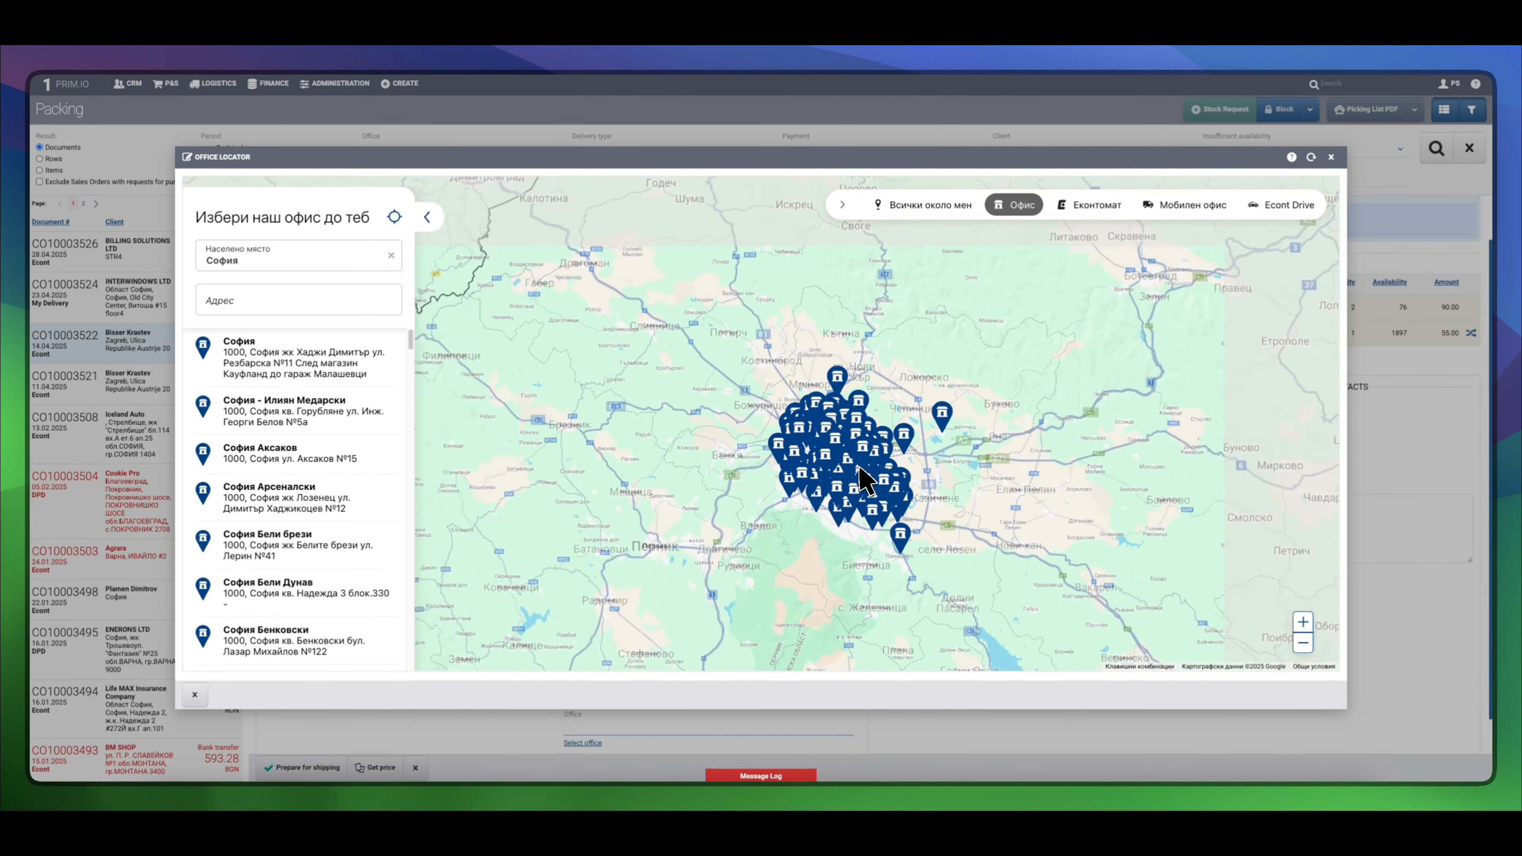
pyautogui.press('Escape')
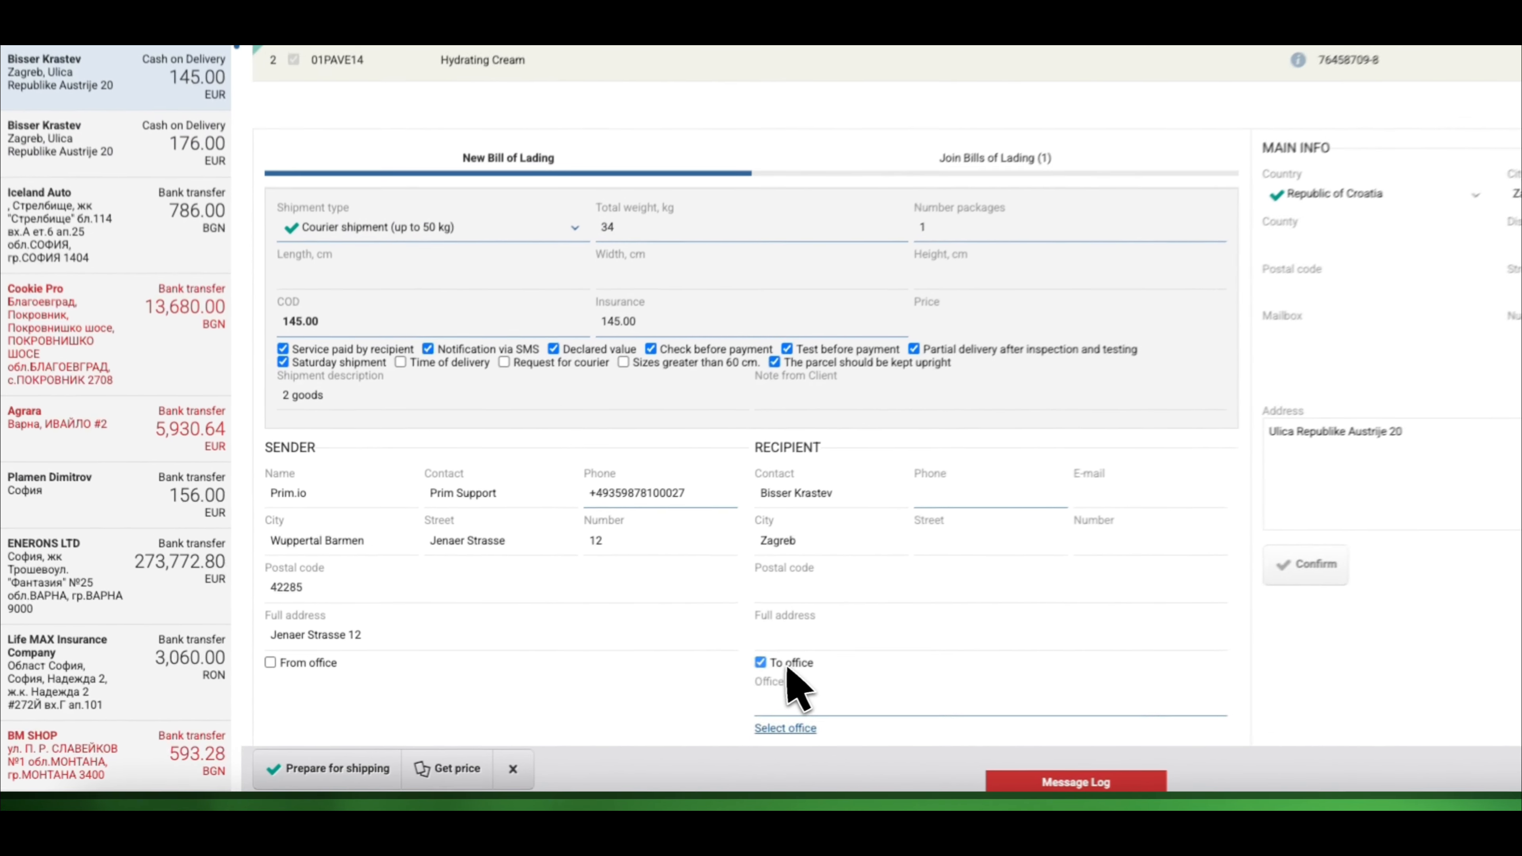
pyautogui.click(566, 702)
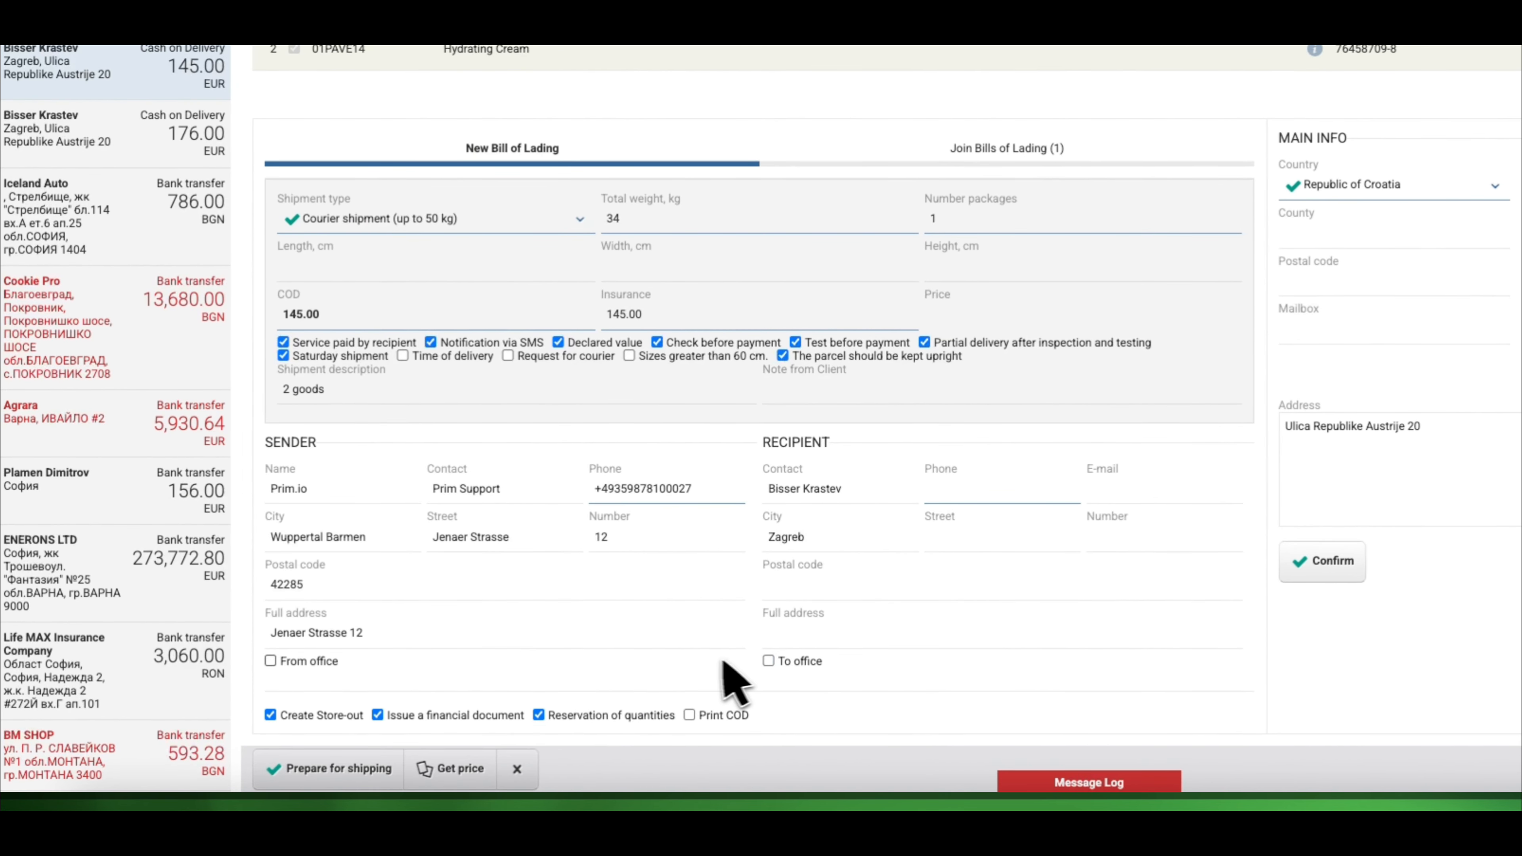
# Toggle store-out and financial document, leave Print COD off, and list the joinable bills of lading
pyautogui.click(337, 716)
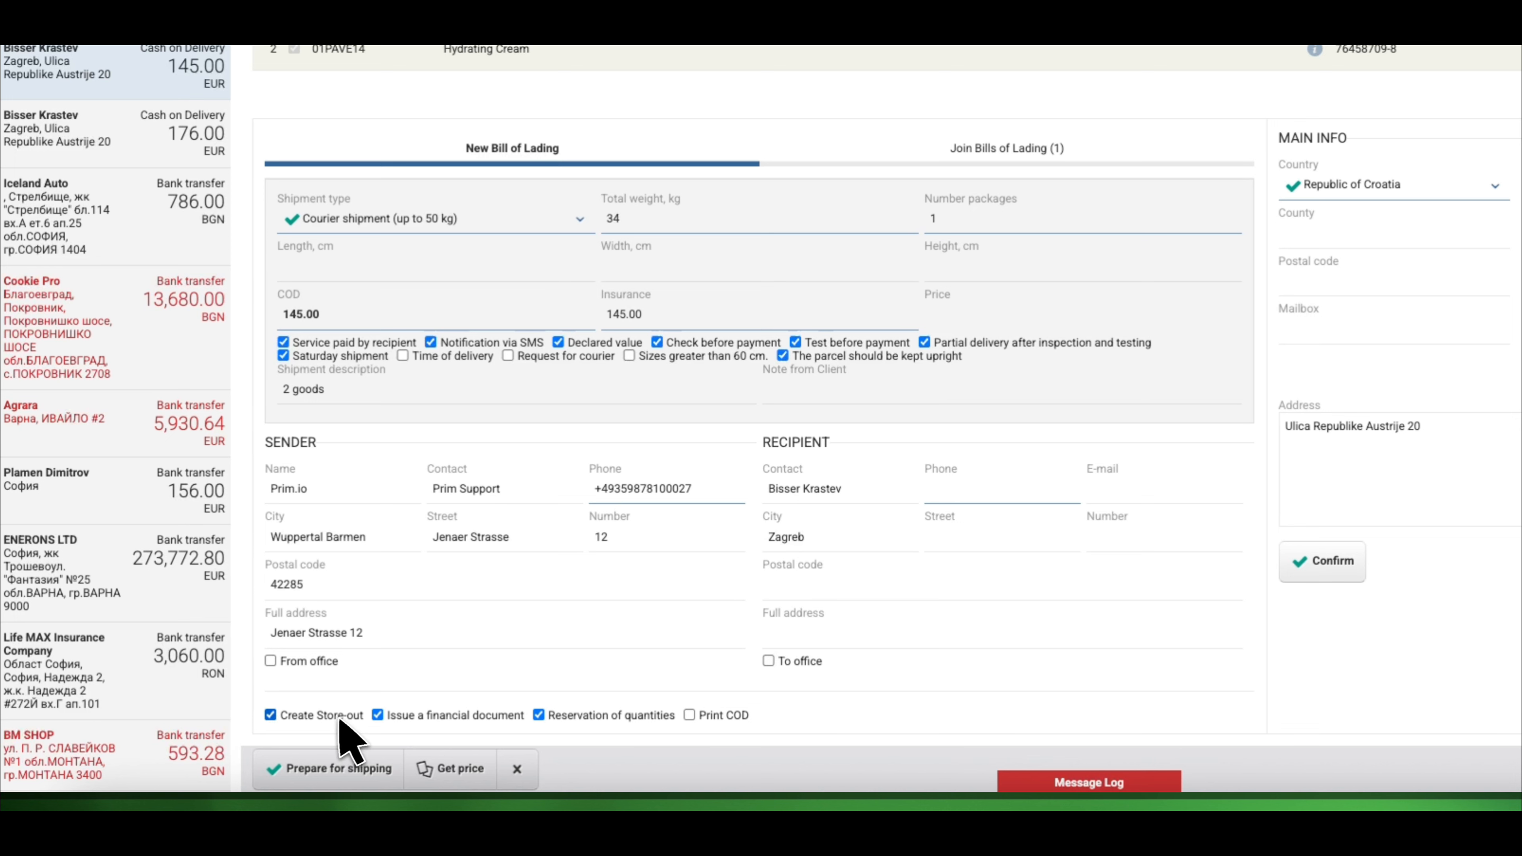
pyautogui.click(385, 716)
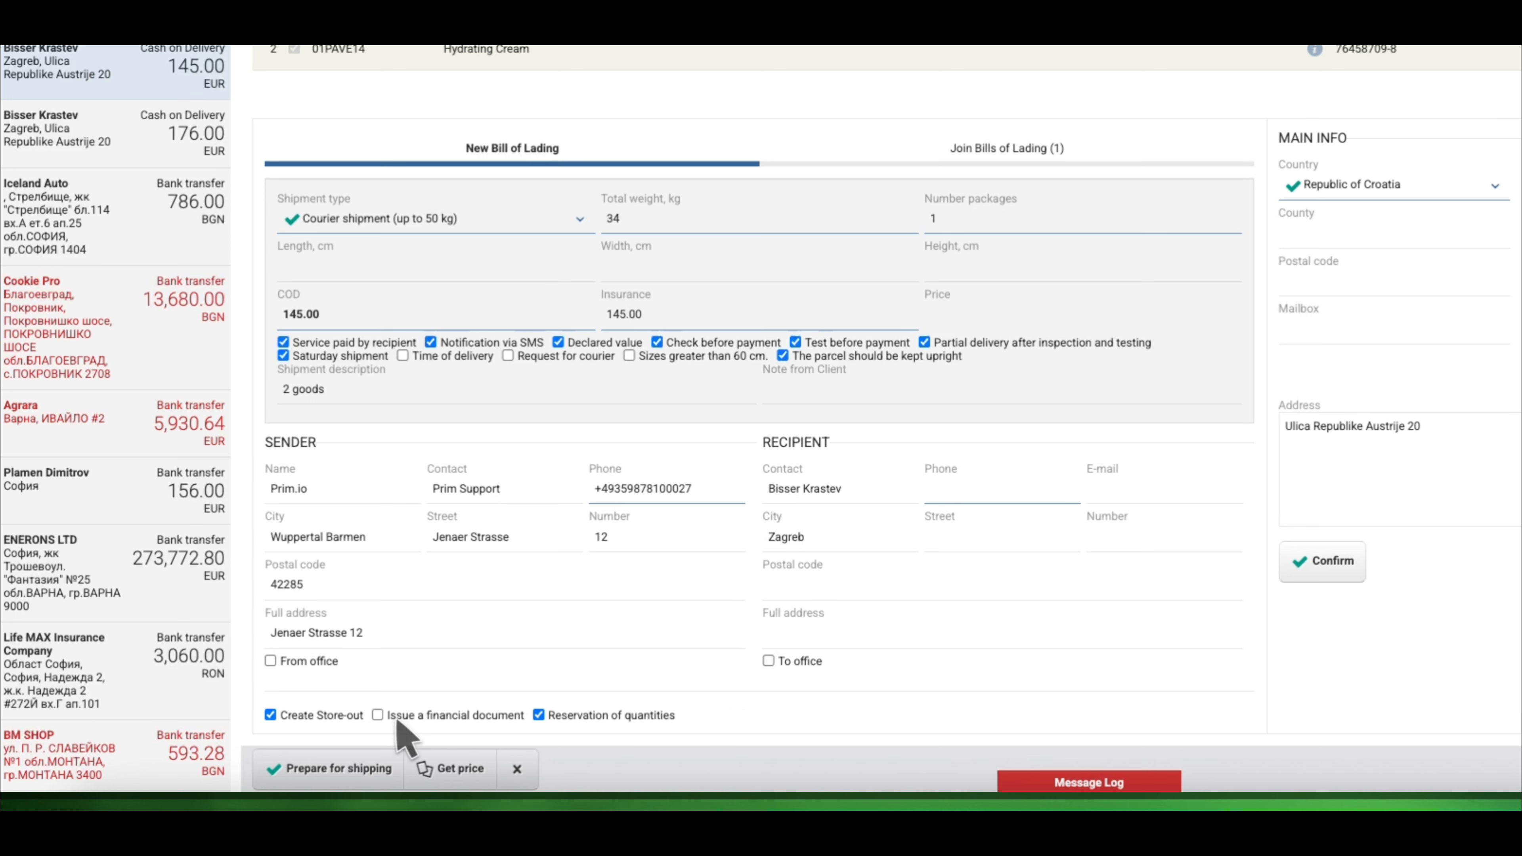
pyautogui.click(398, 723)
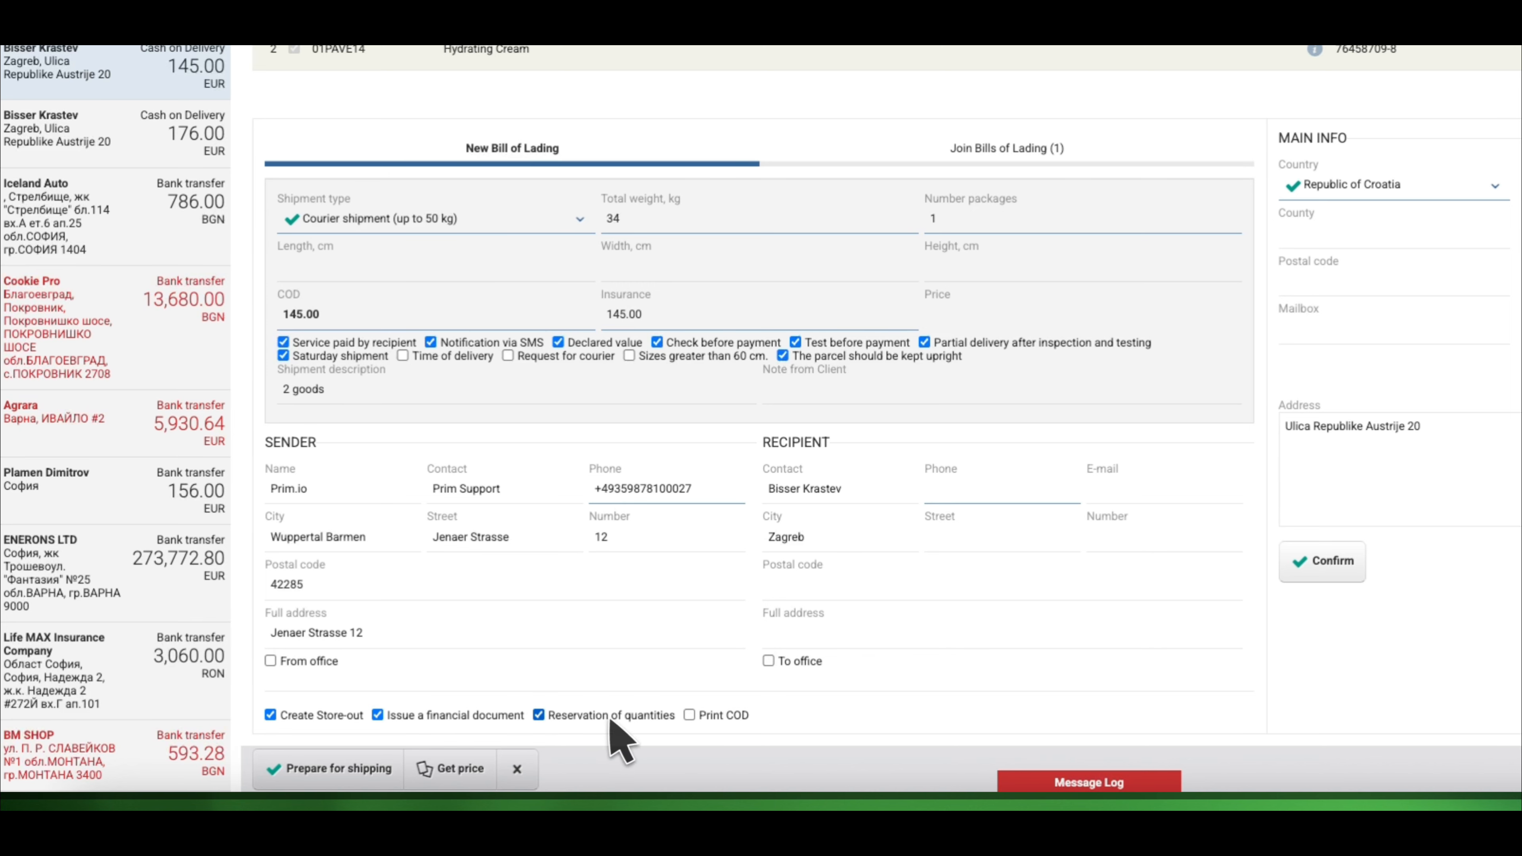
pyautogui.click(701, 718)
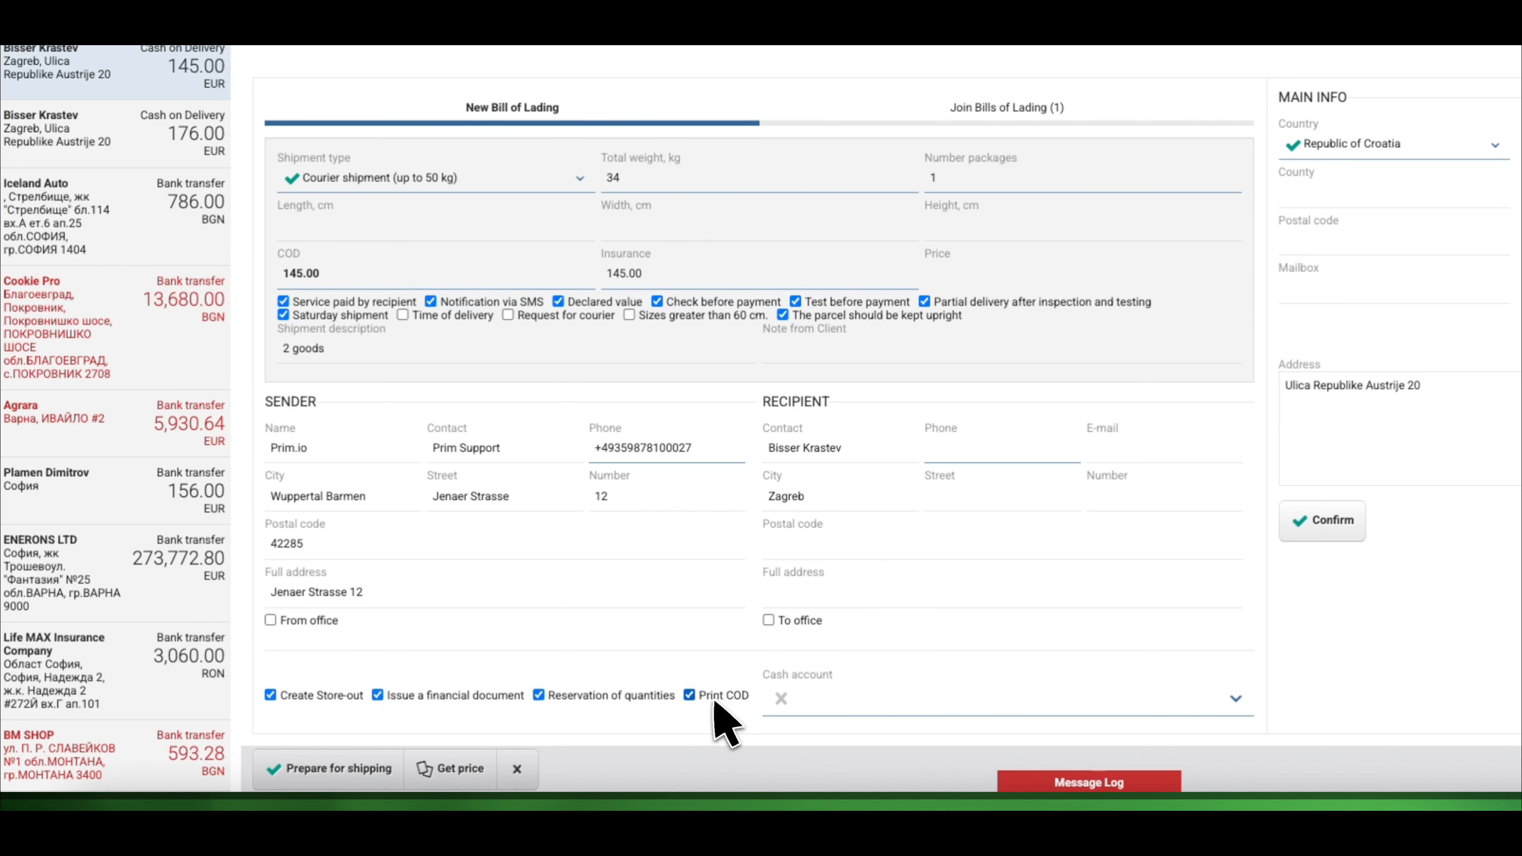
pyautogui.click(714, 700)
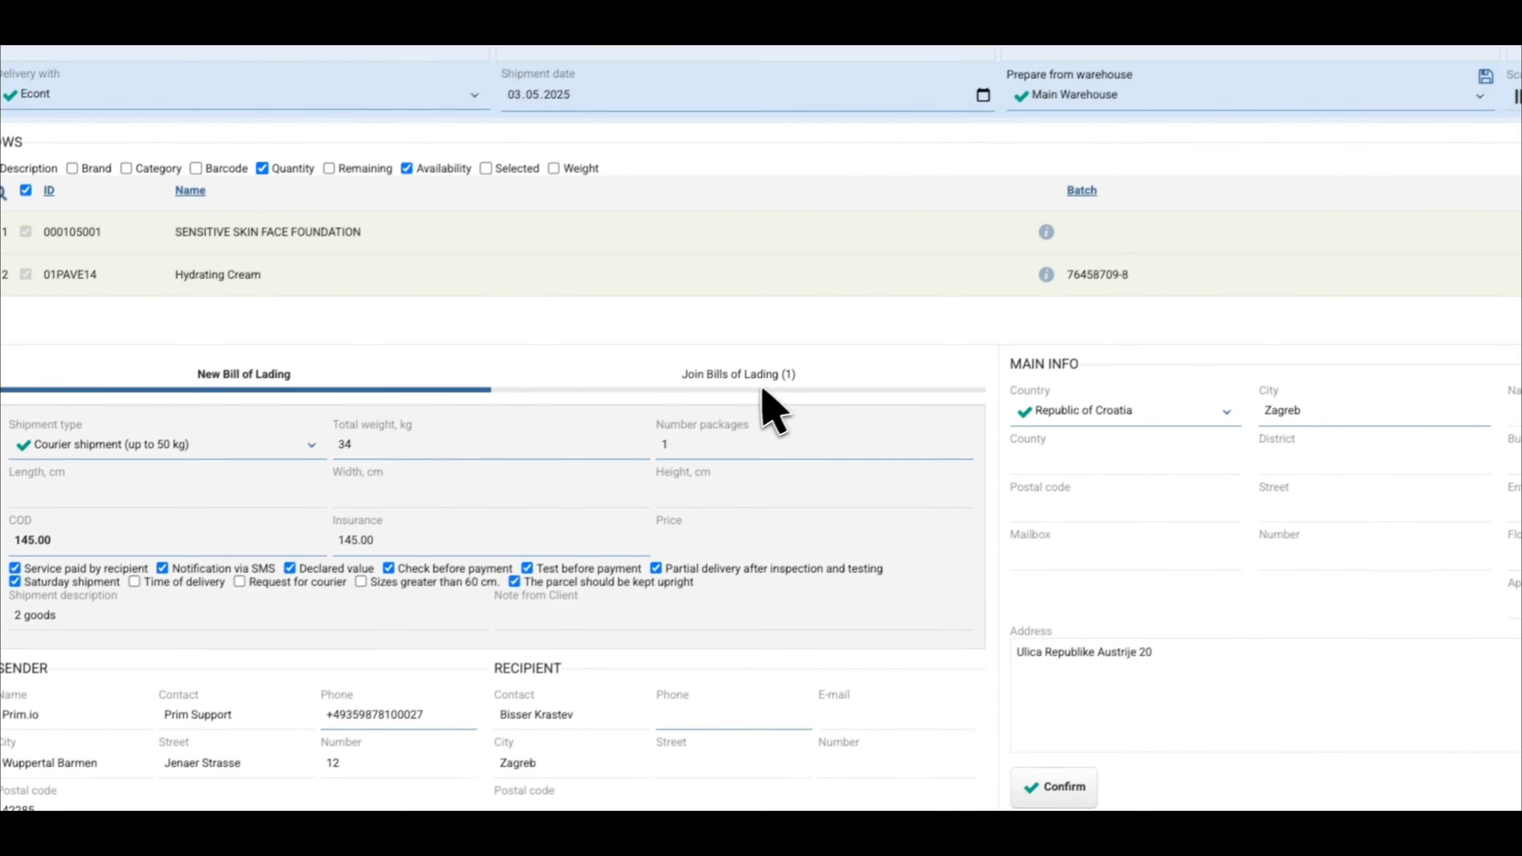
pyautogui.click(760, 389)
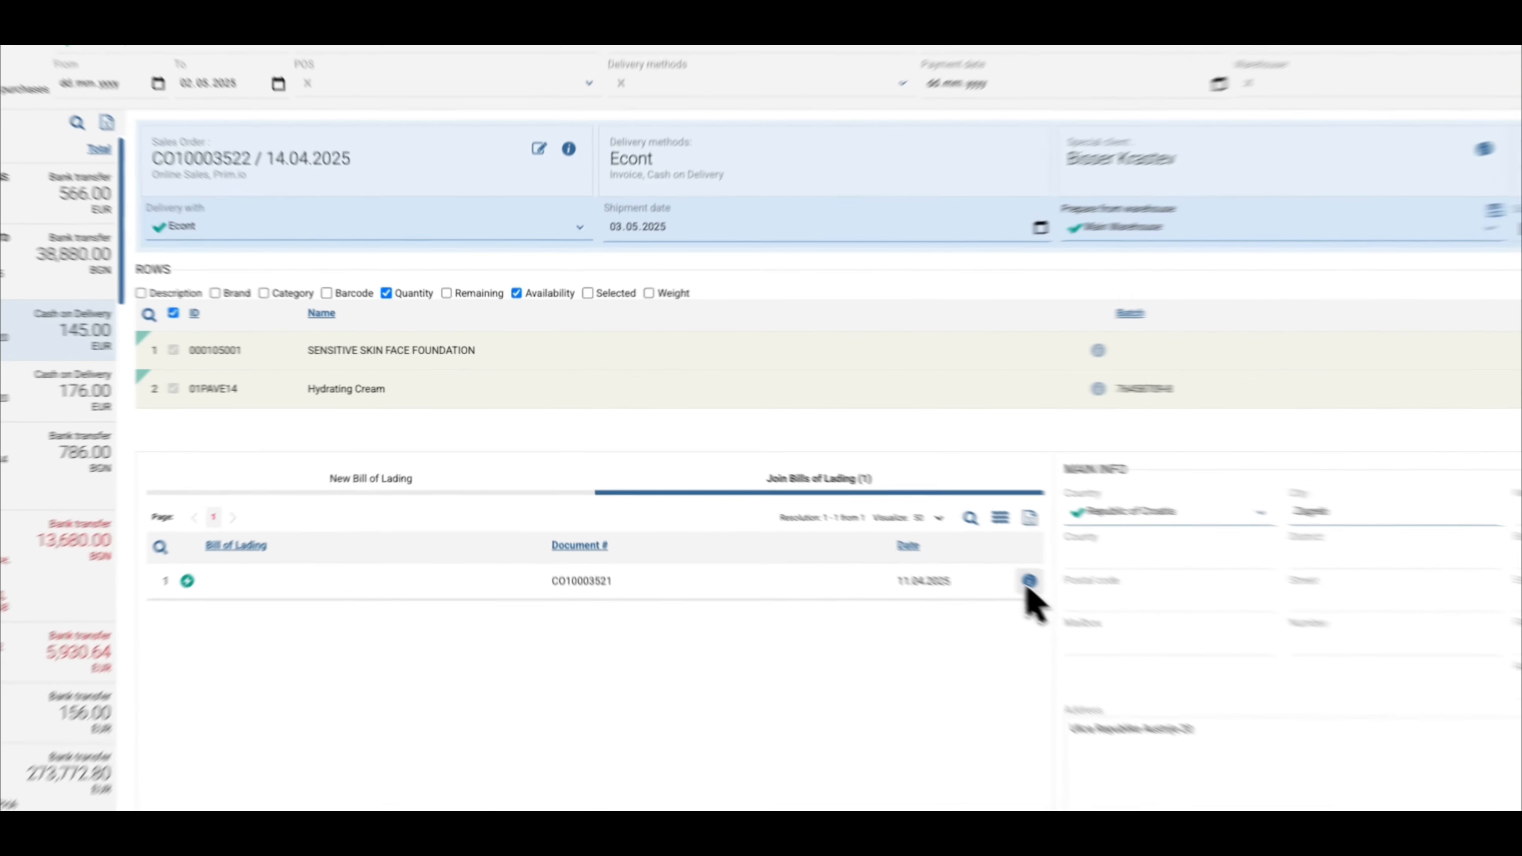
pyautogui.click(854, 511)
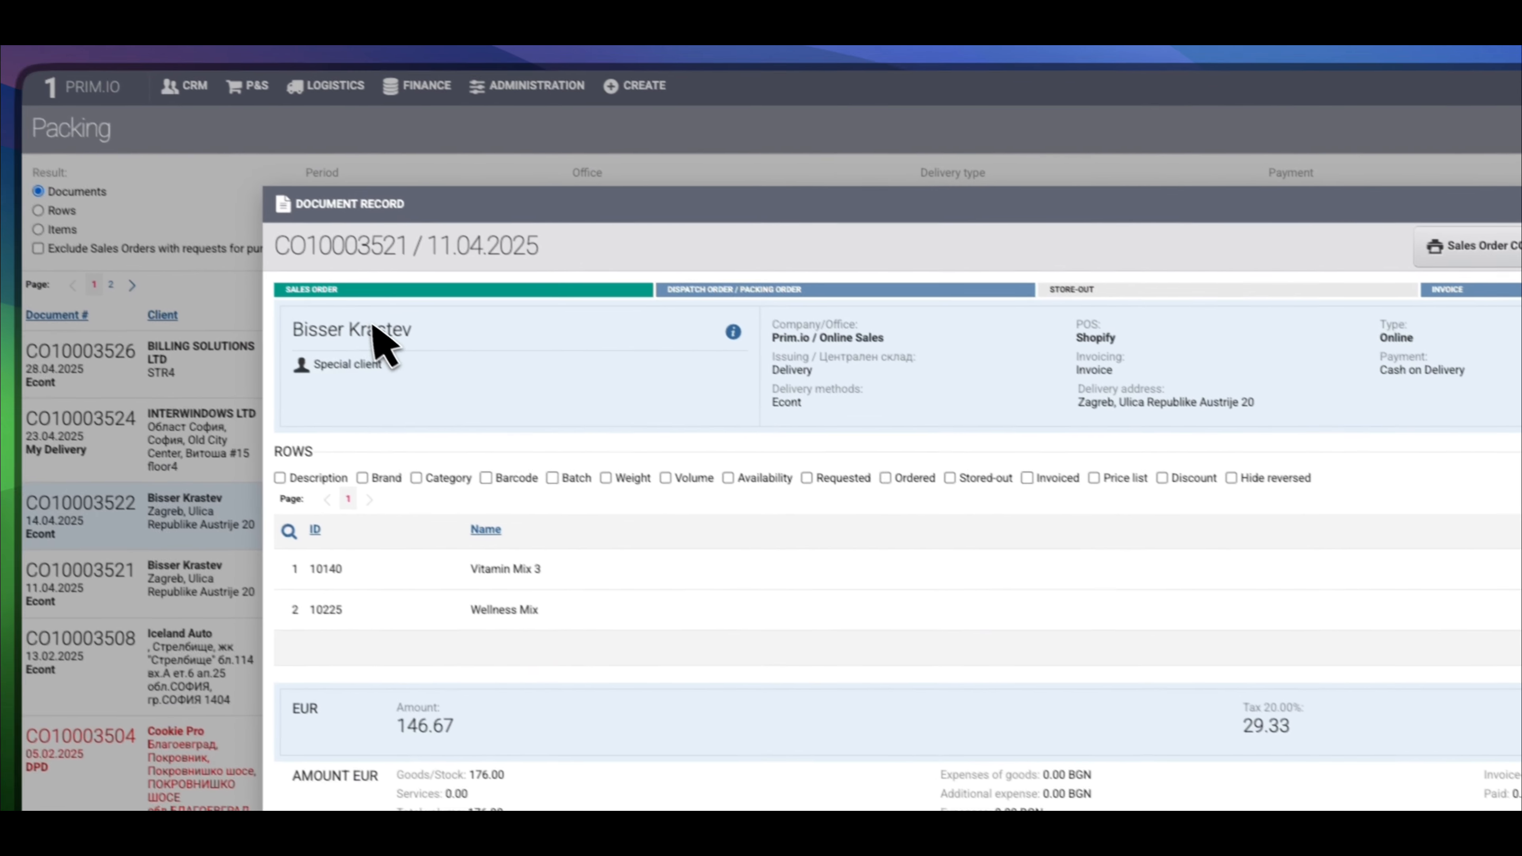
pyautogui.doubleClick(81, 129)
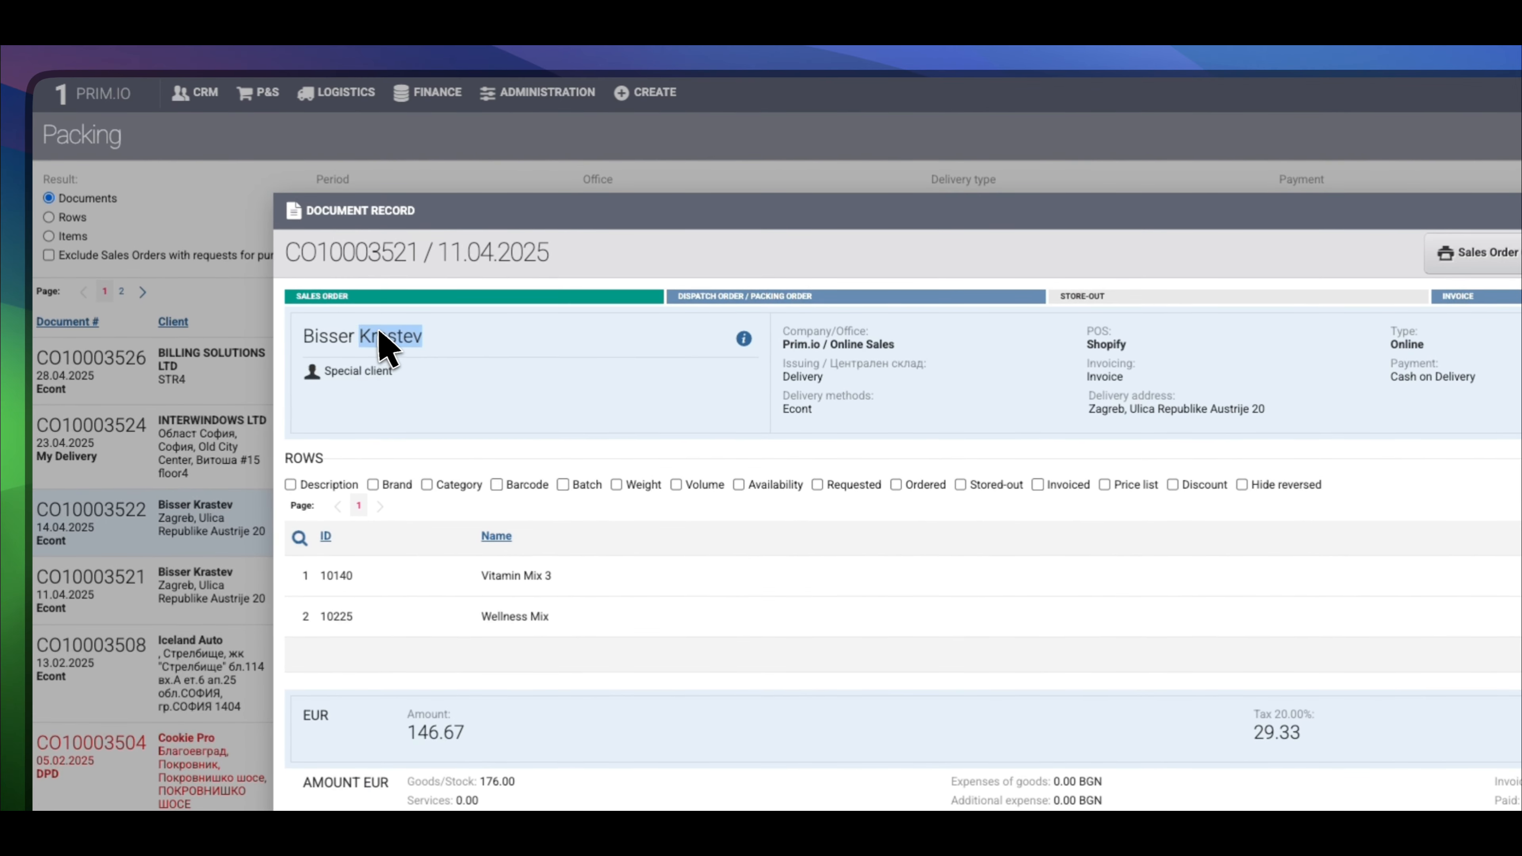
pyautogui.tripleClick(379, 335)
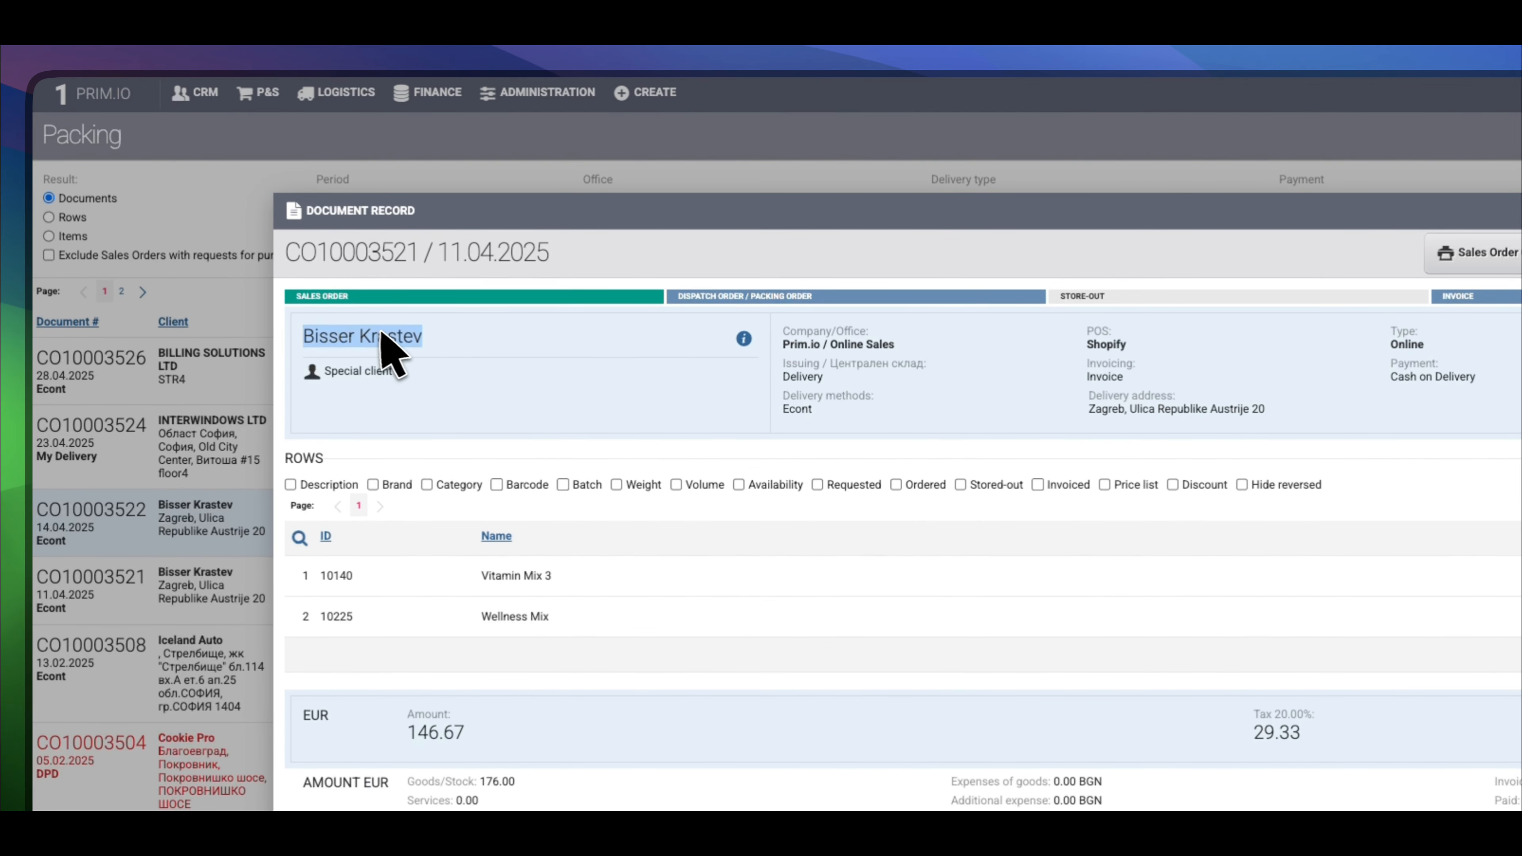
pyautogui.click(743, 339)
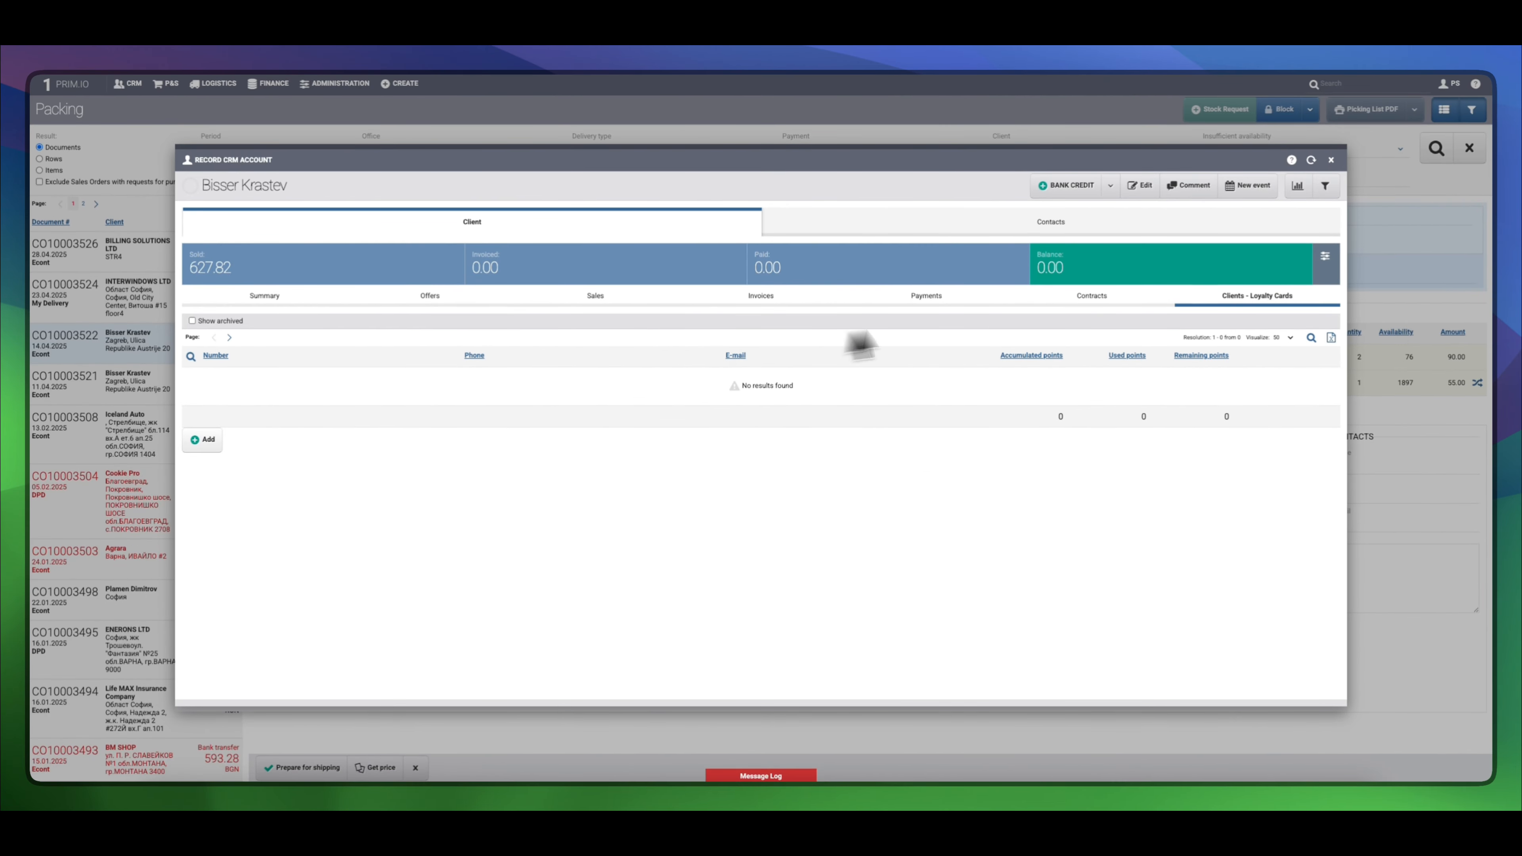
pyautogui.click(1330, 159)
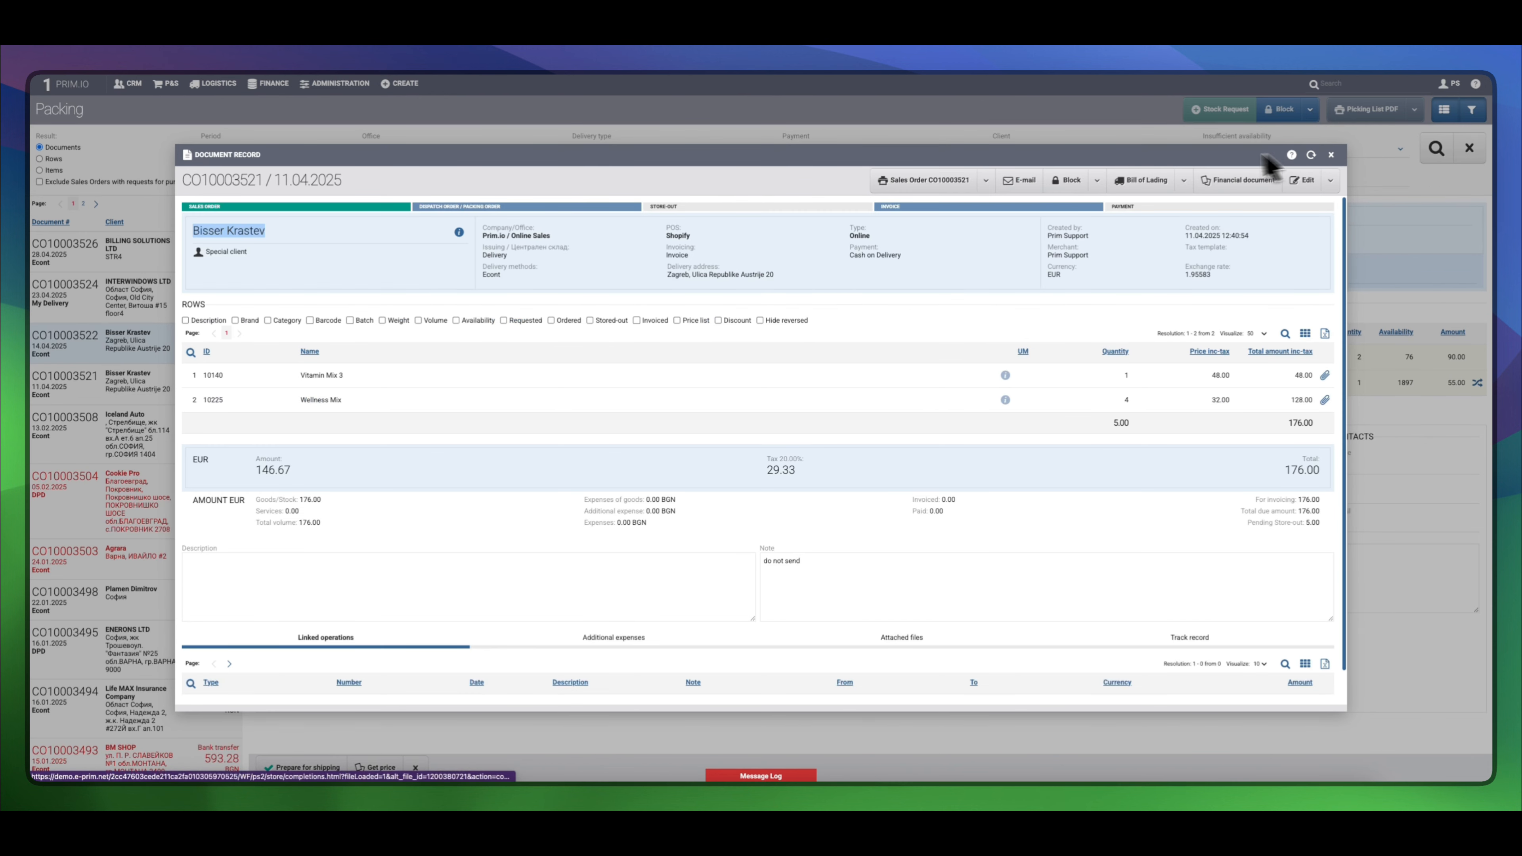
pyautogui.click(383, 287)
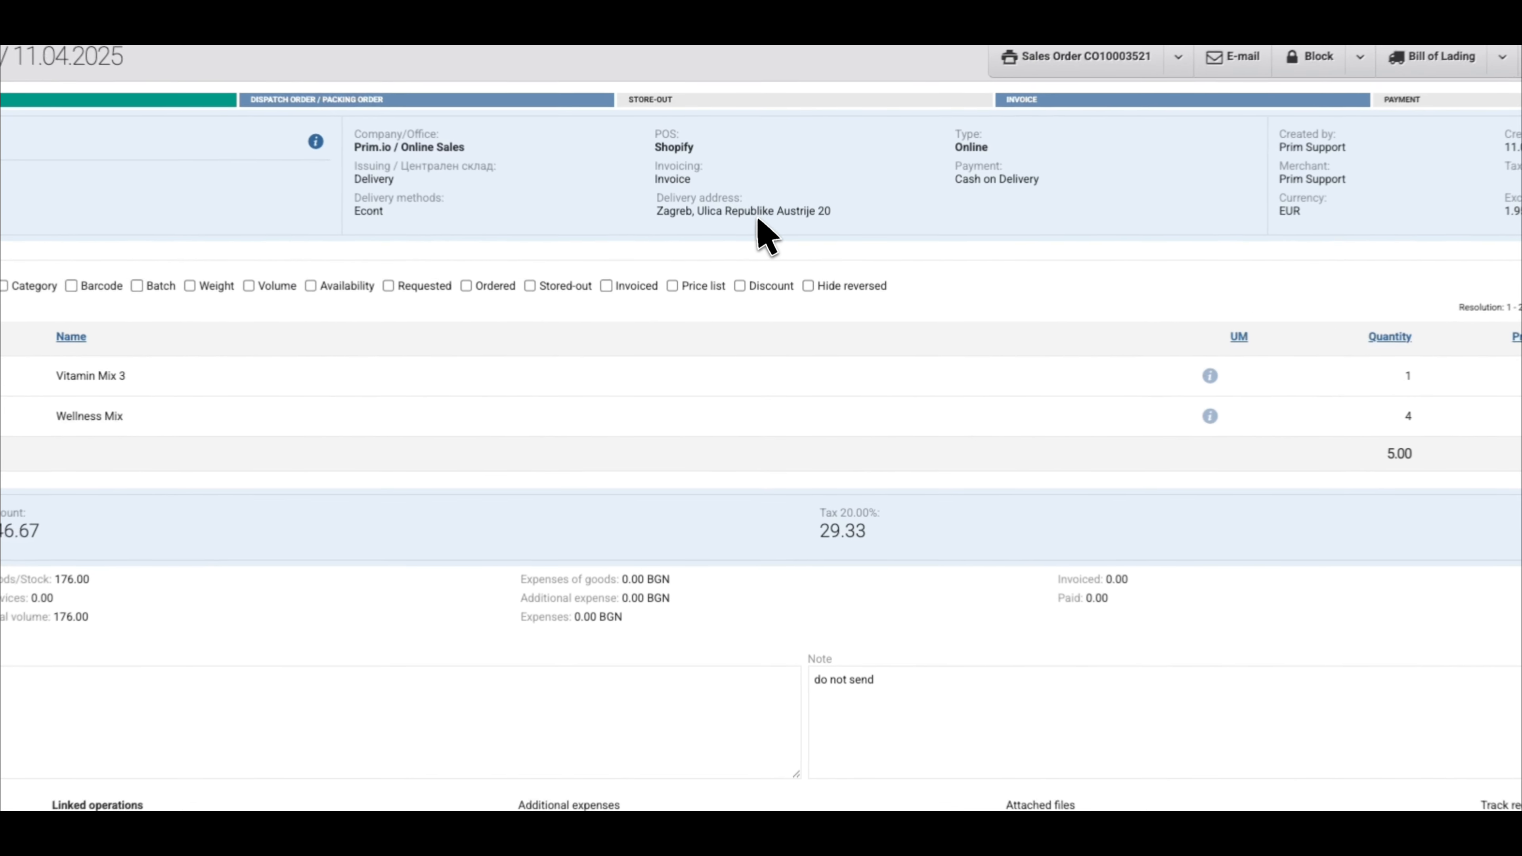
pyautogui.tripleClick(756, 213)
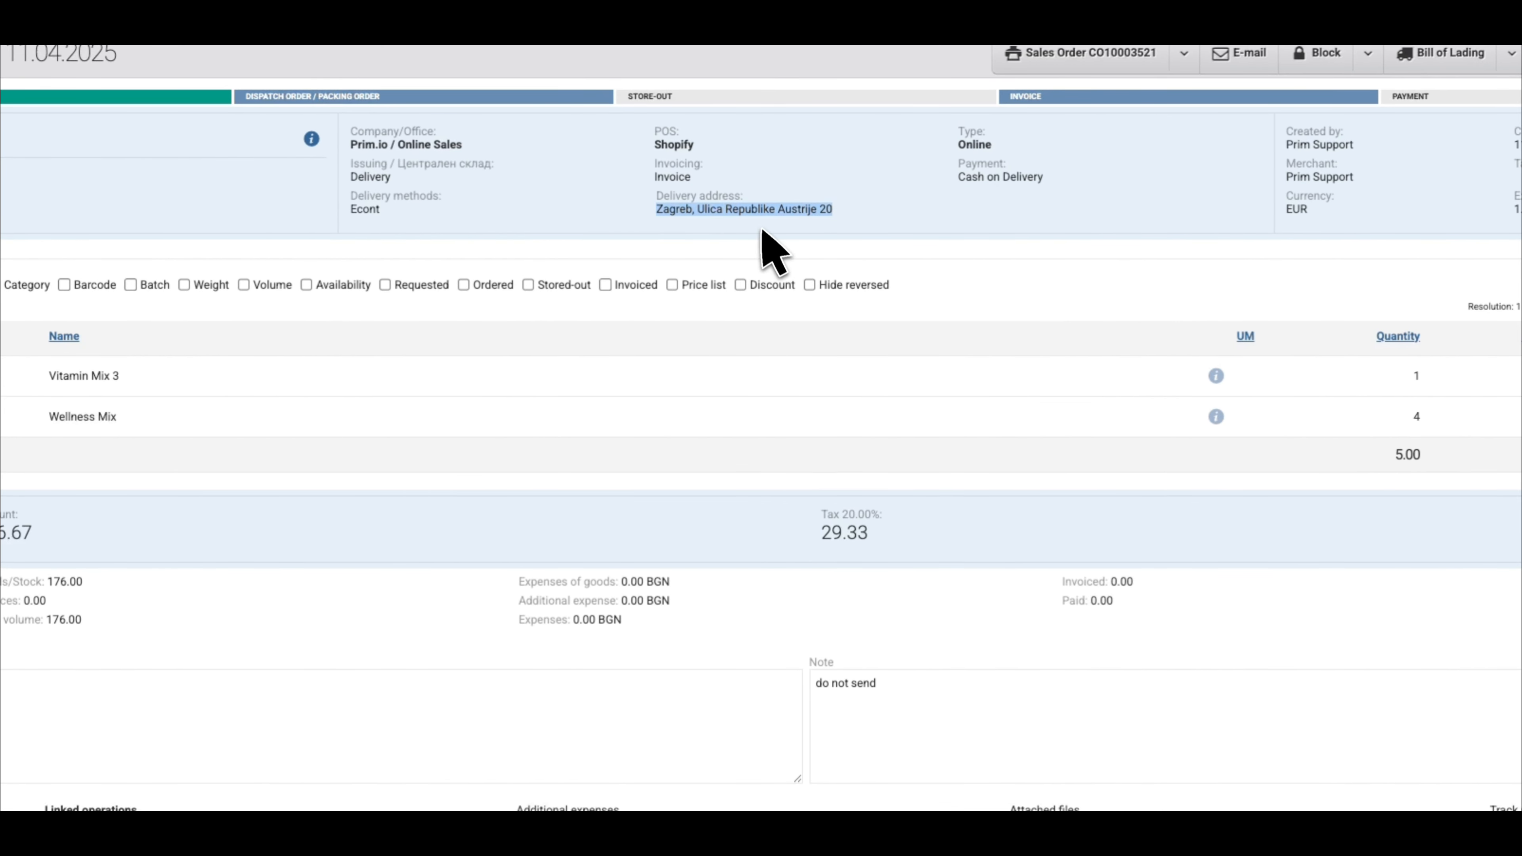
pyautogui.click(772, 252)
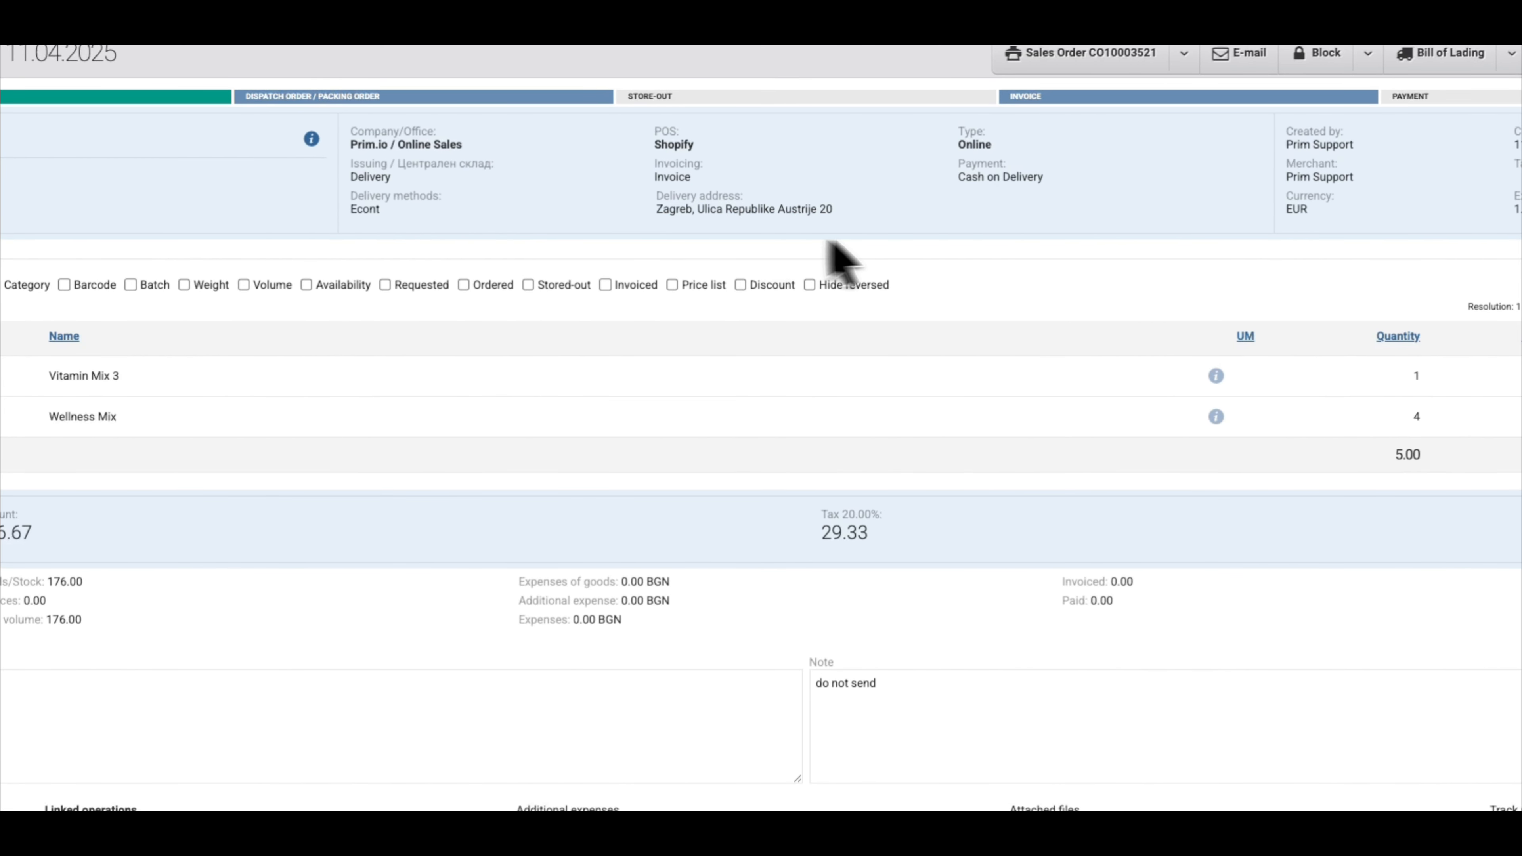
pyautogui.tripleClick(1043, 192)
pyautogui.click(1038, 198)
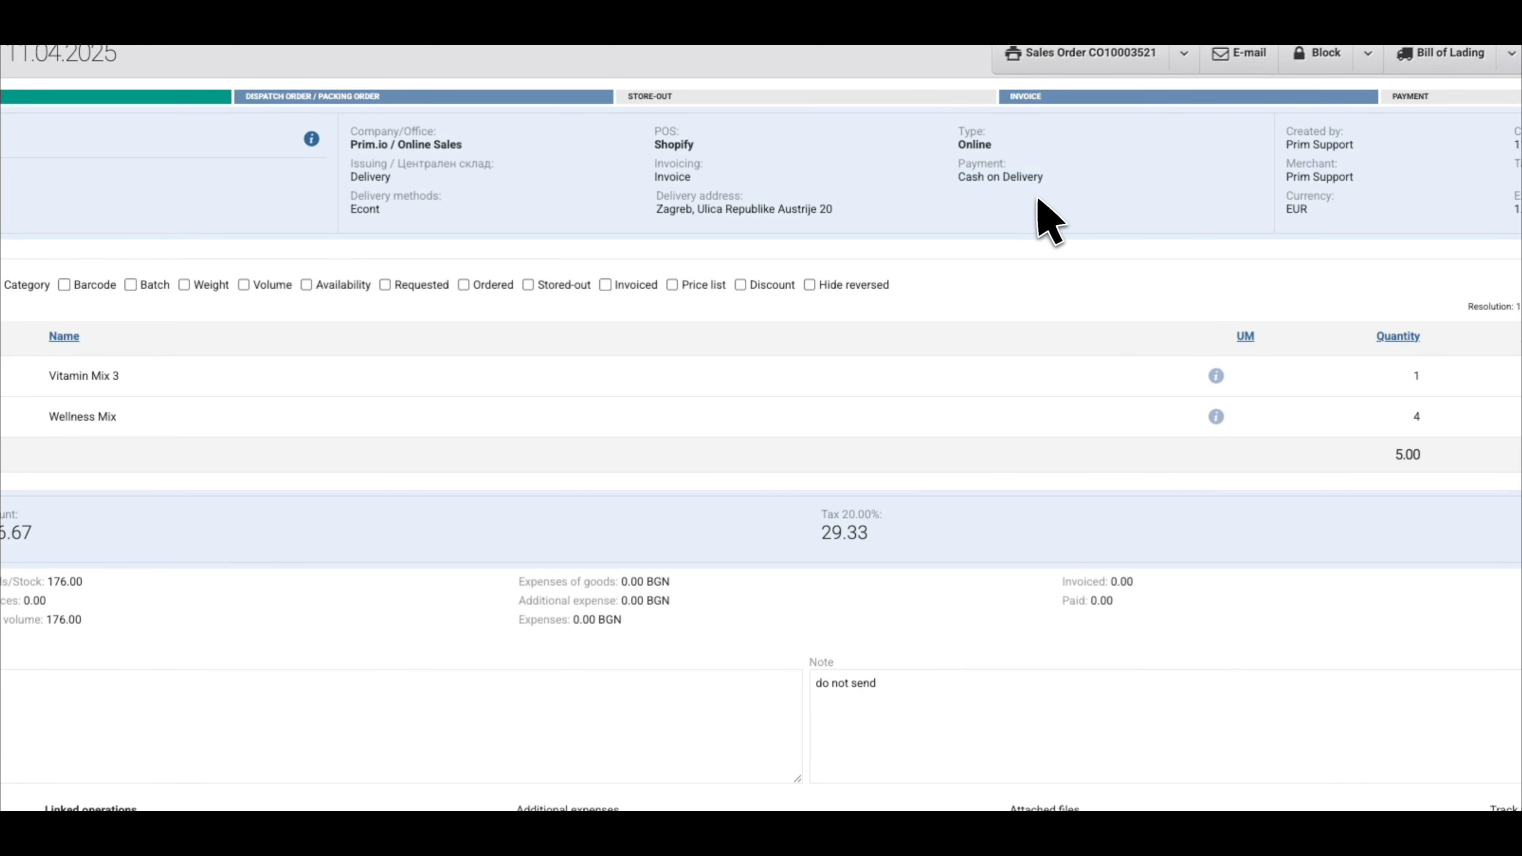
pyautogui.scroll(-2, 560, 424)
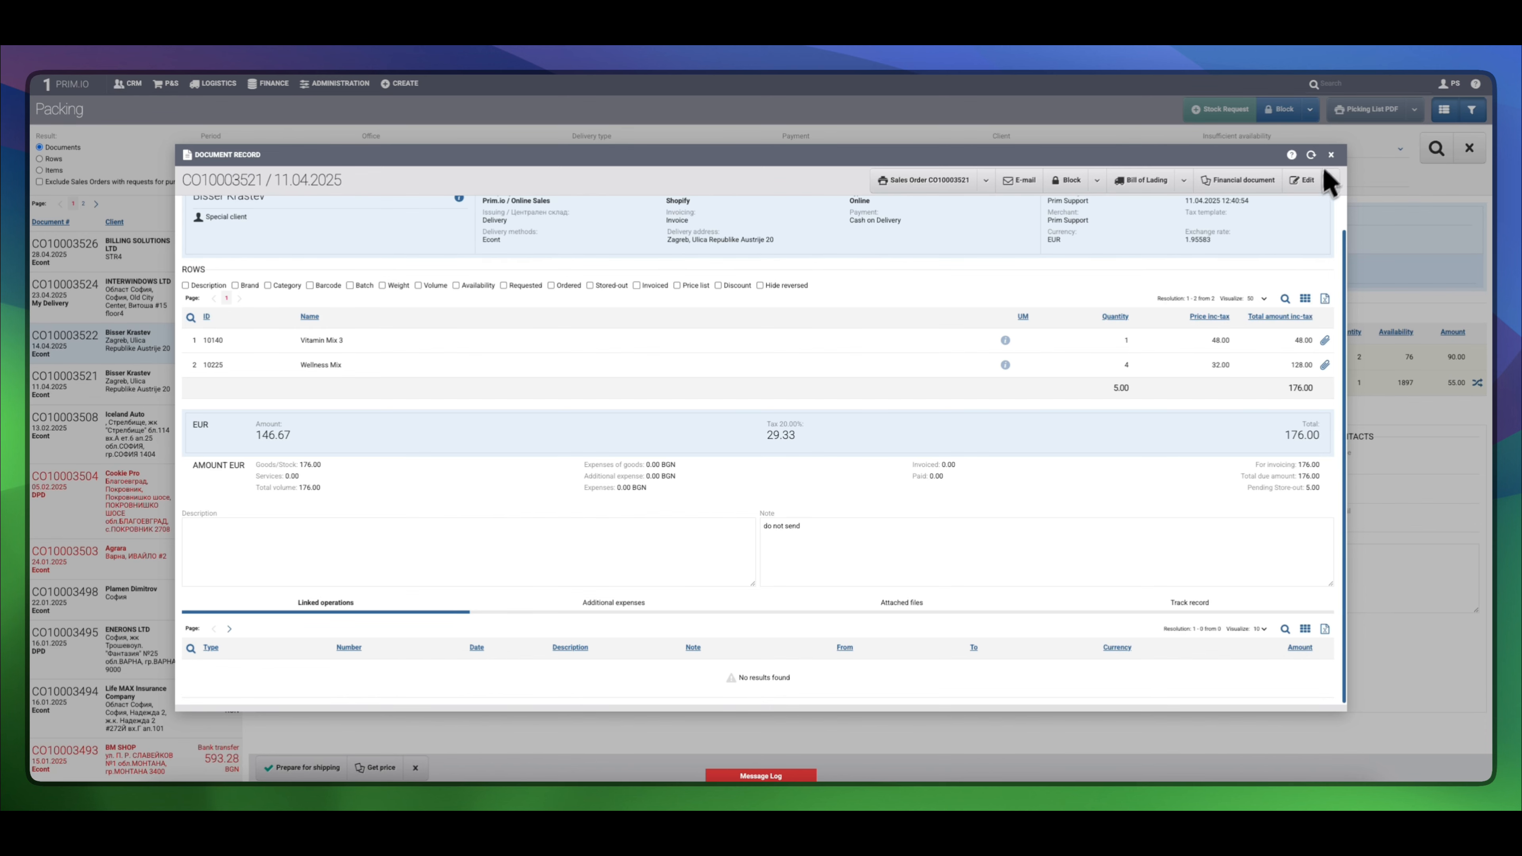
pyautogui.click(1330, 156)
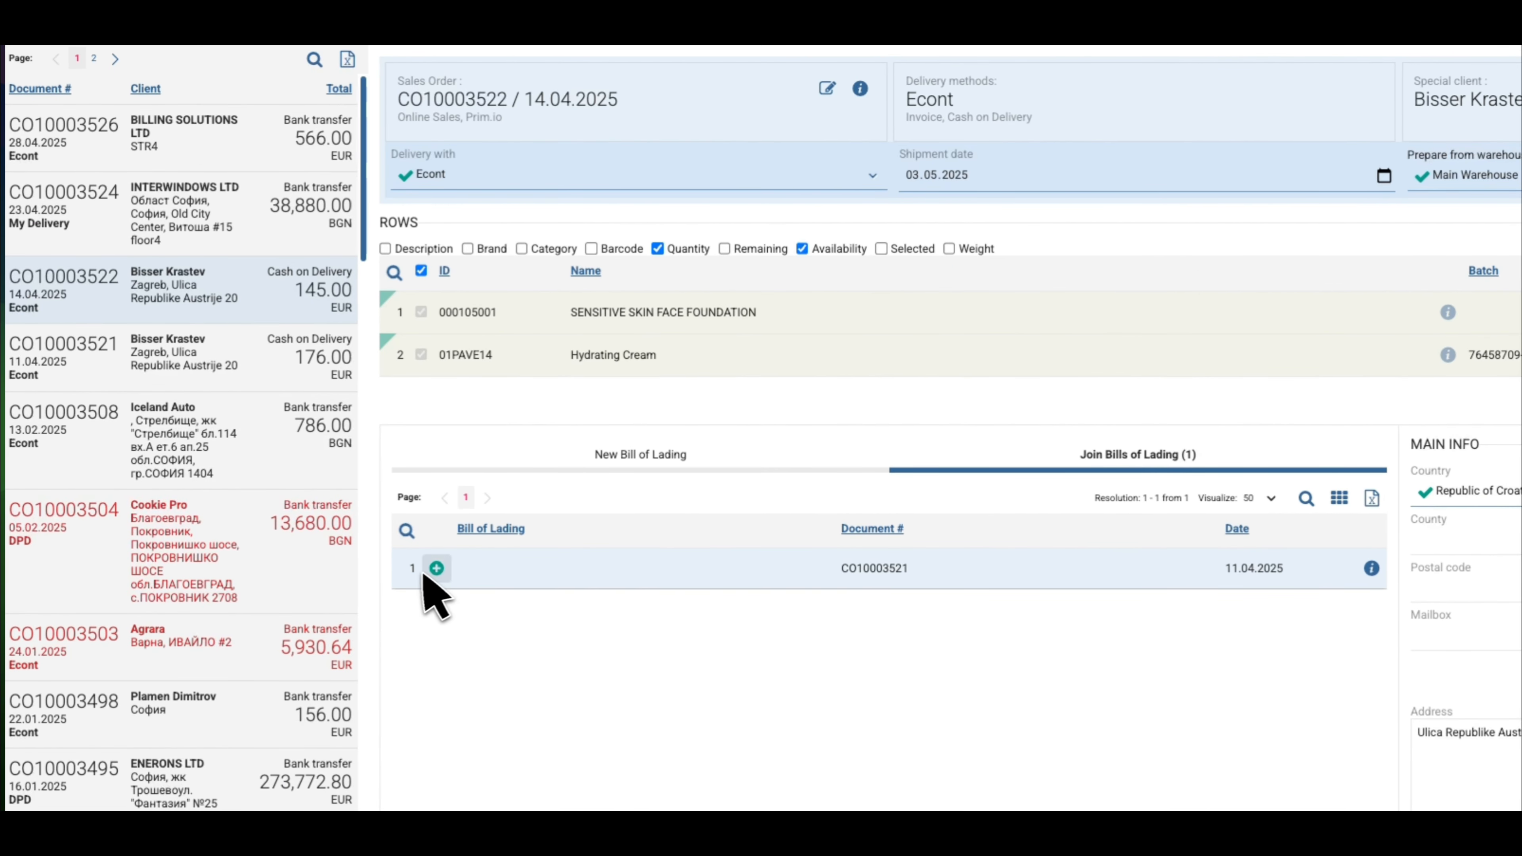
pyautogui.click(436, 567)
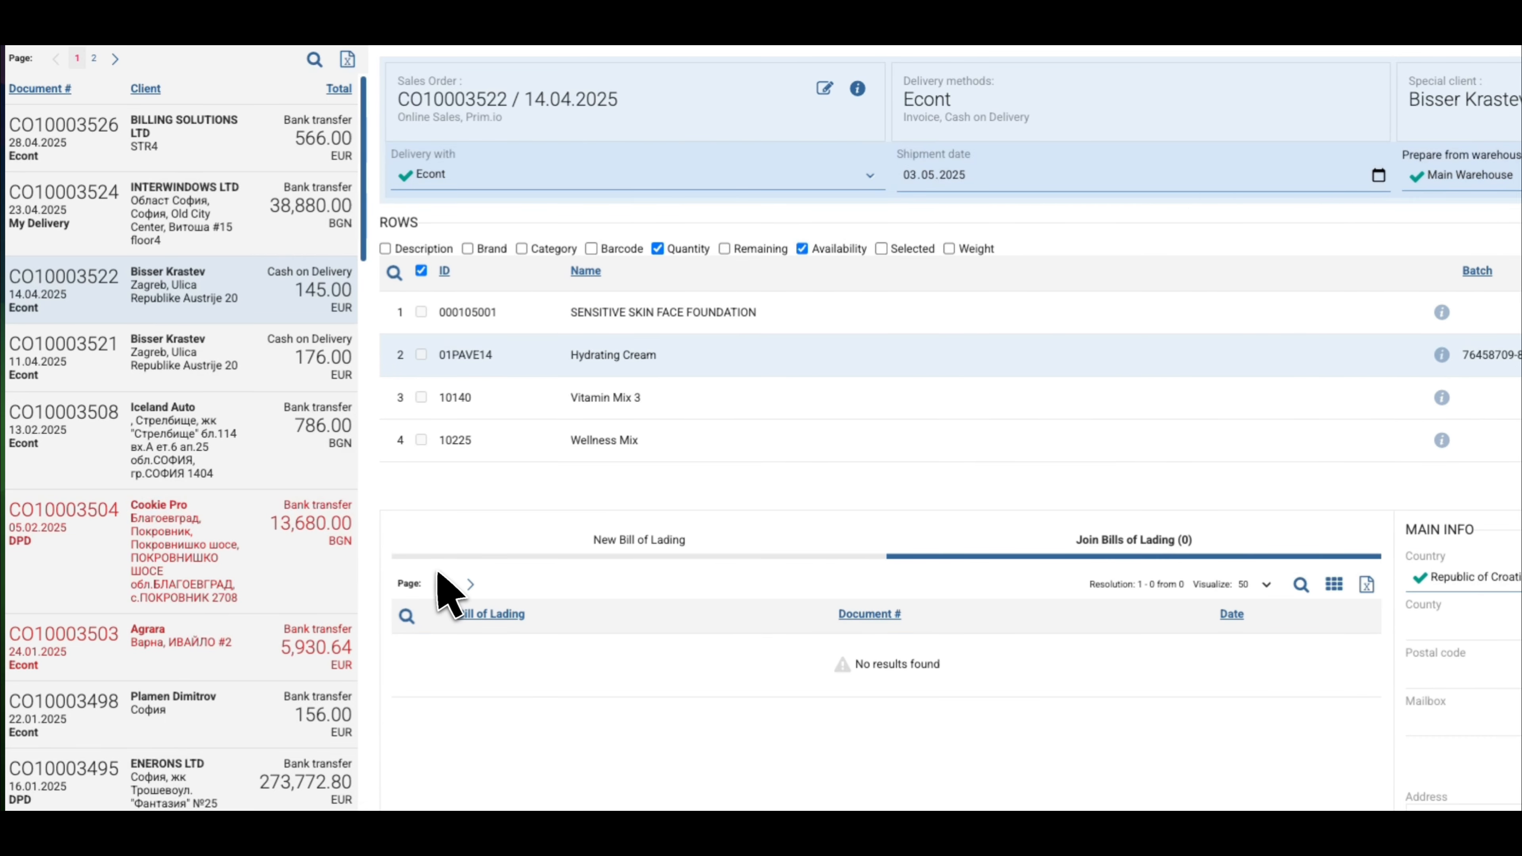
pyautogui.click(421, 271)
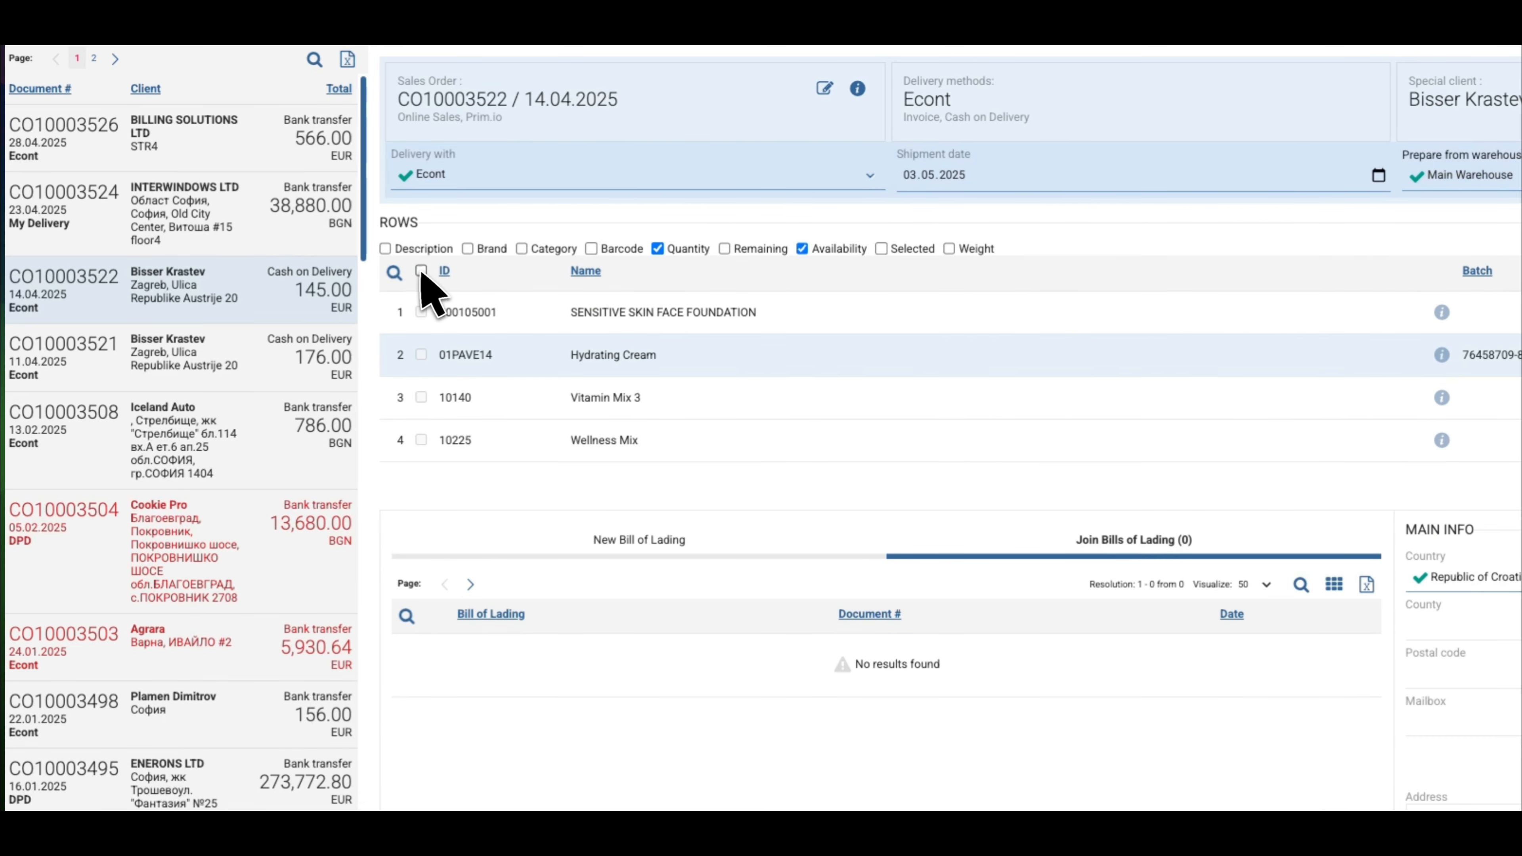
pyautogui.click(421, 271)
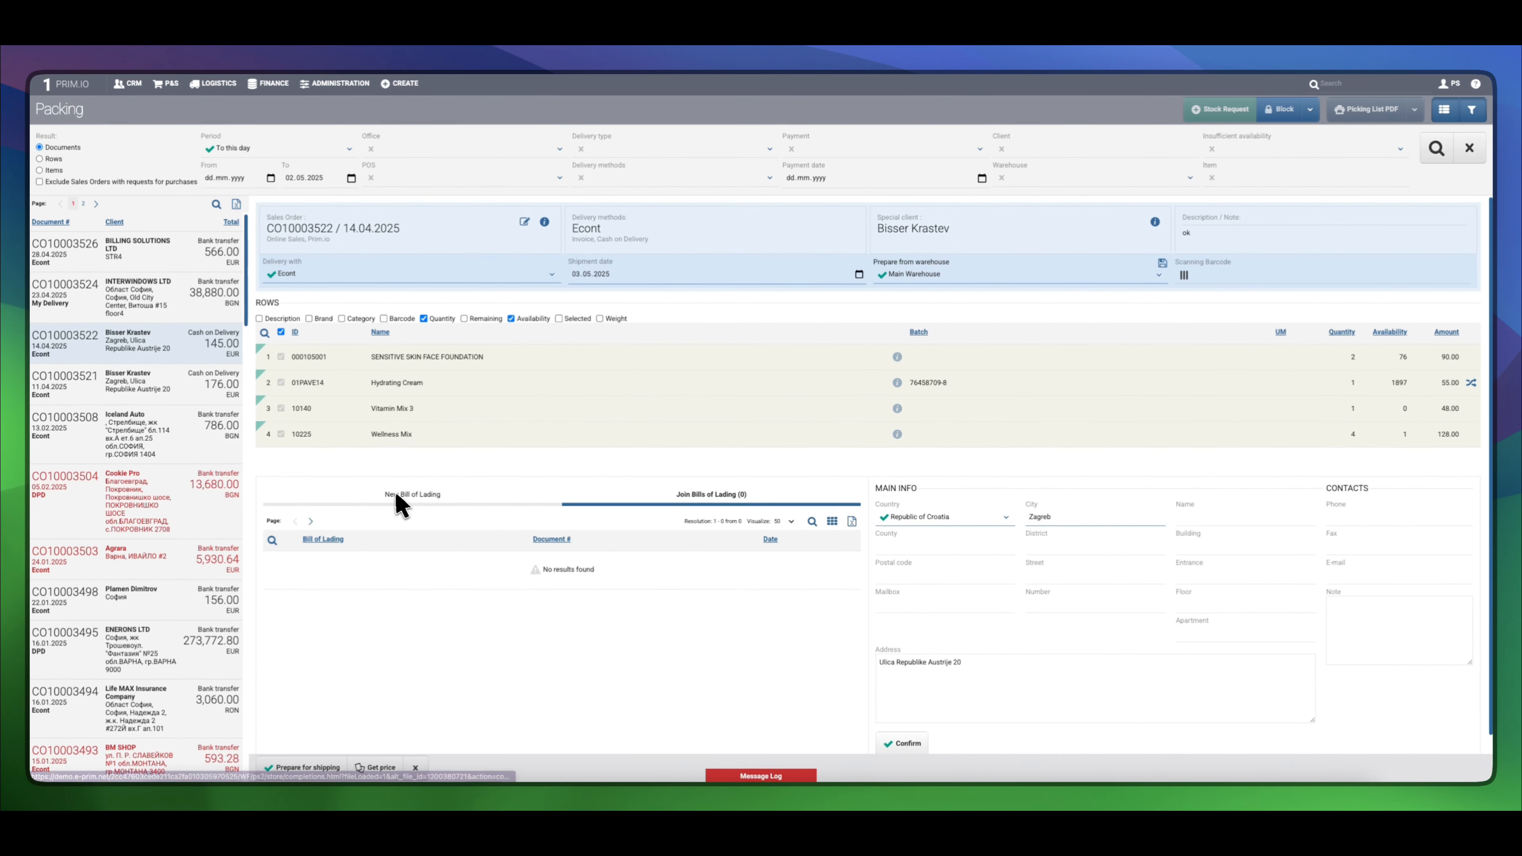
# Set the new bill of lading's total weight to 22 kg
pyautogui.click(623, 542)
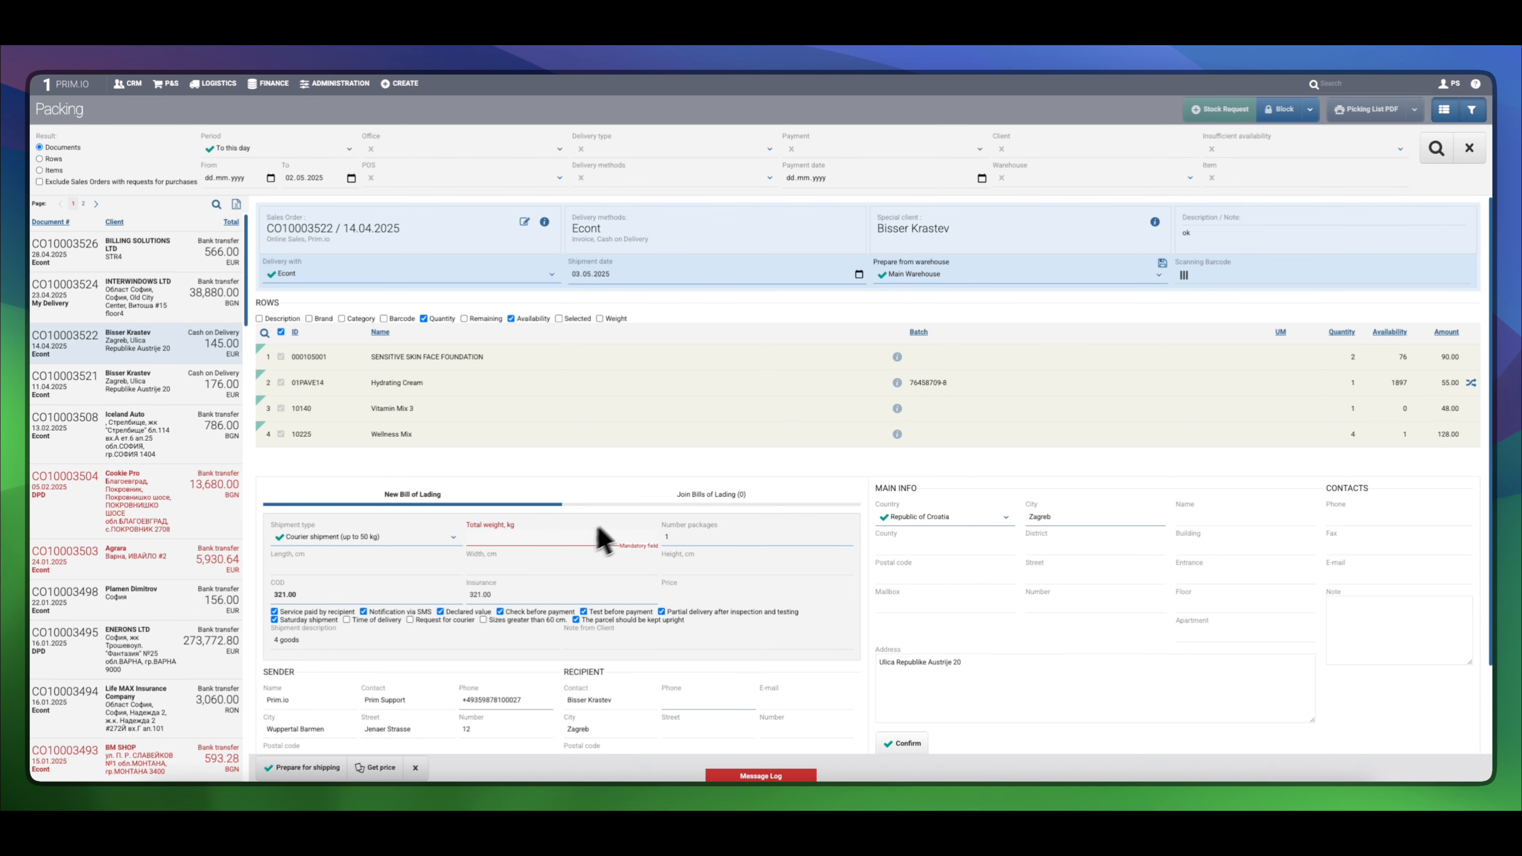
pyautogui.click(569, 538)
pyautogui.write('22')
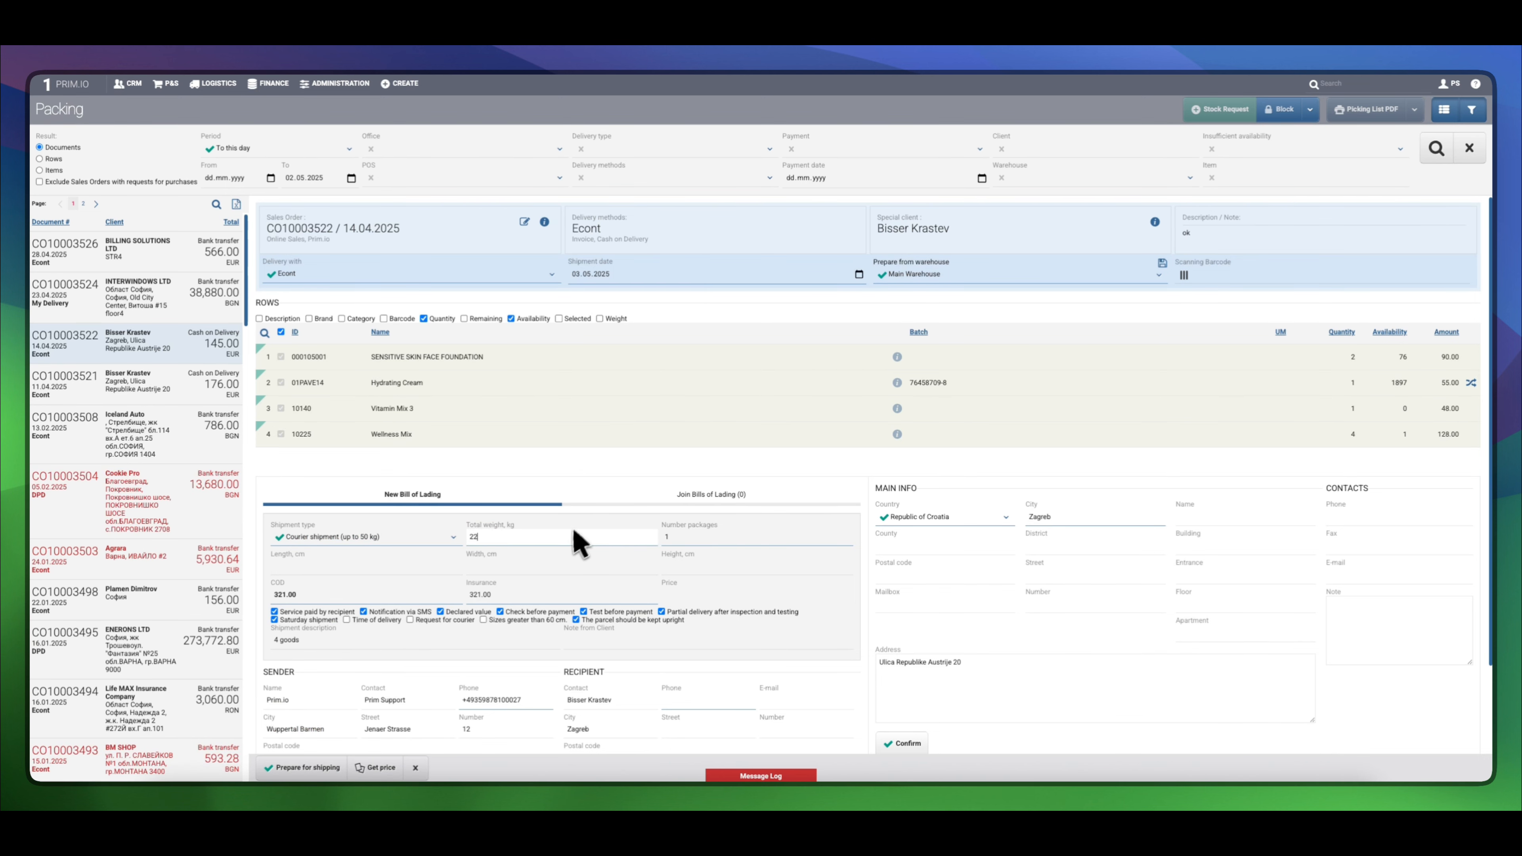
pyautogui.scroll(-2, 611, 509)
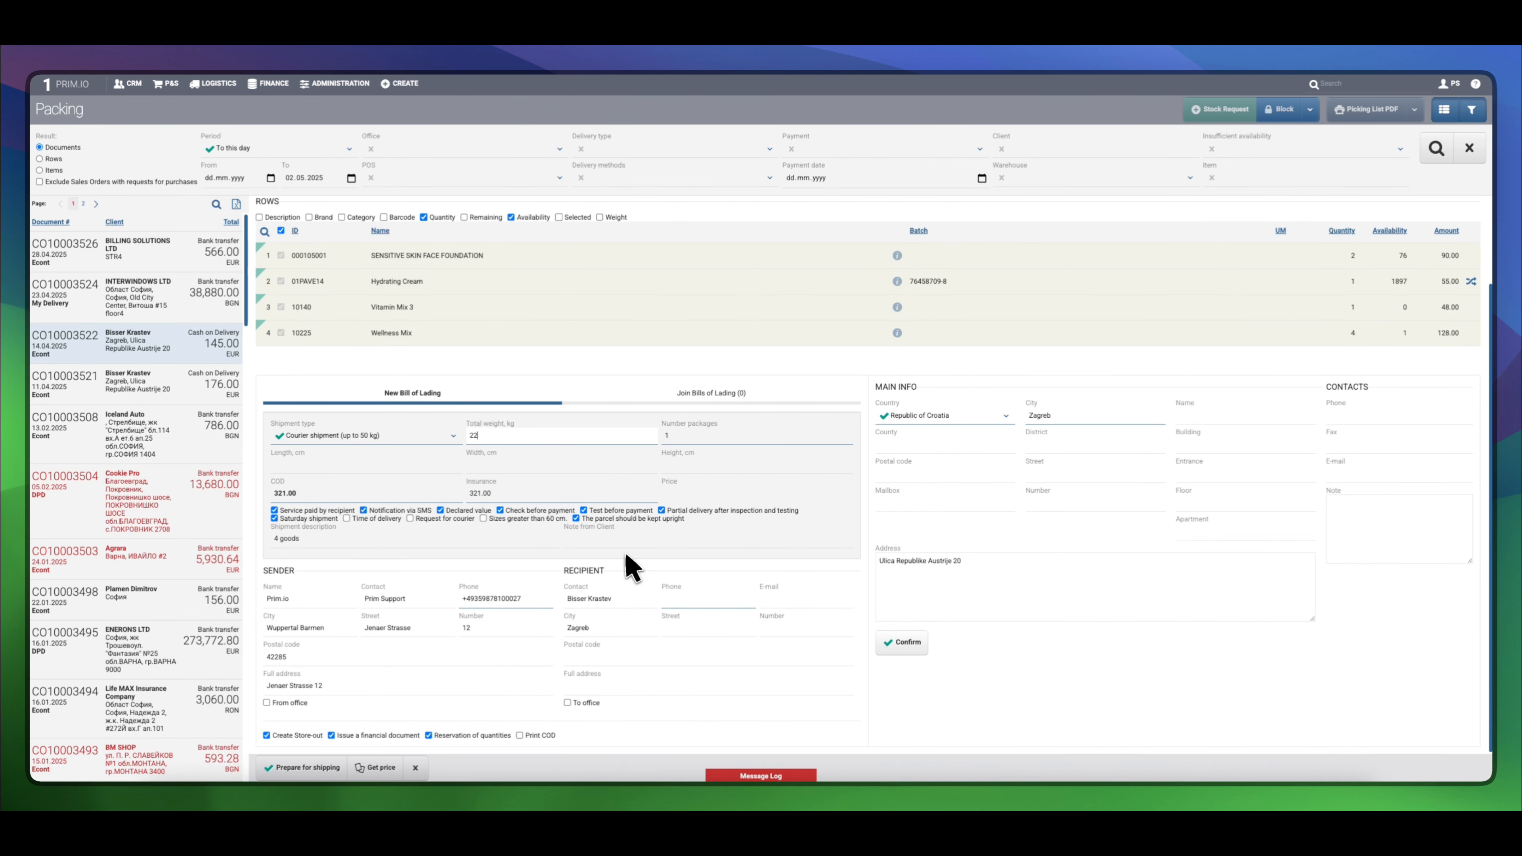
pyautogui.click(915, 396)
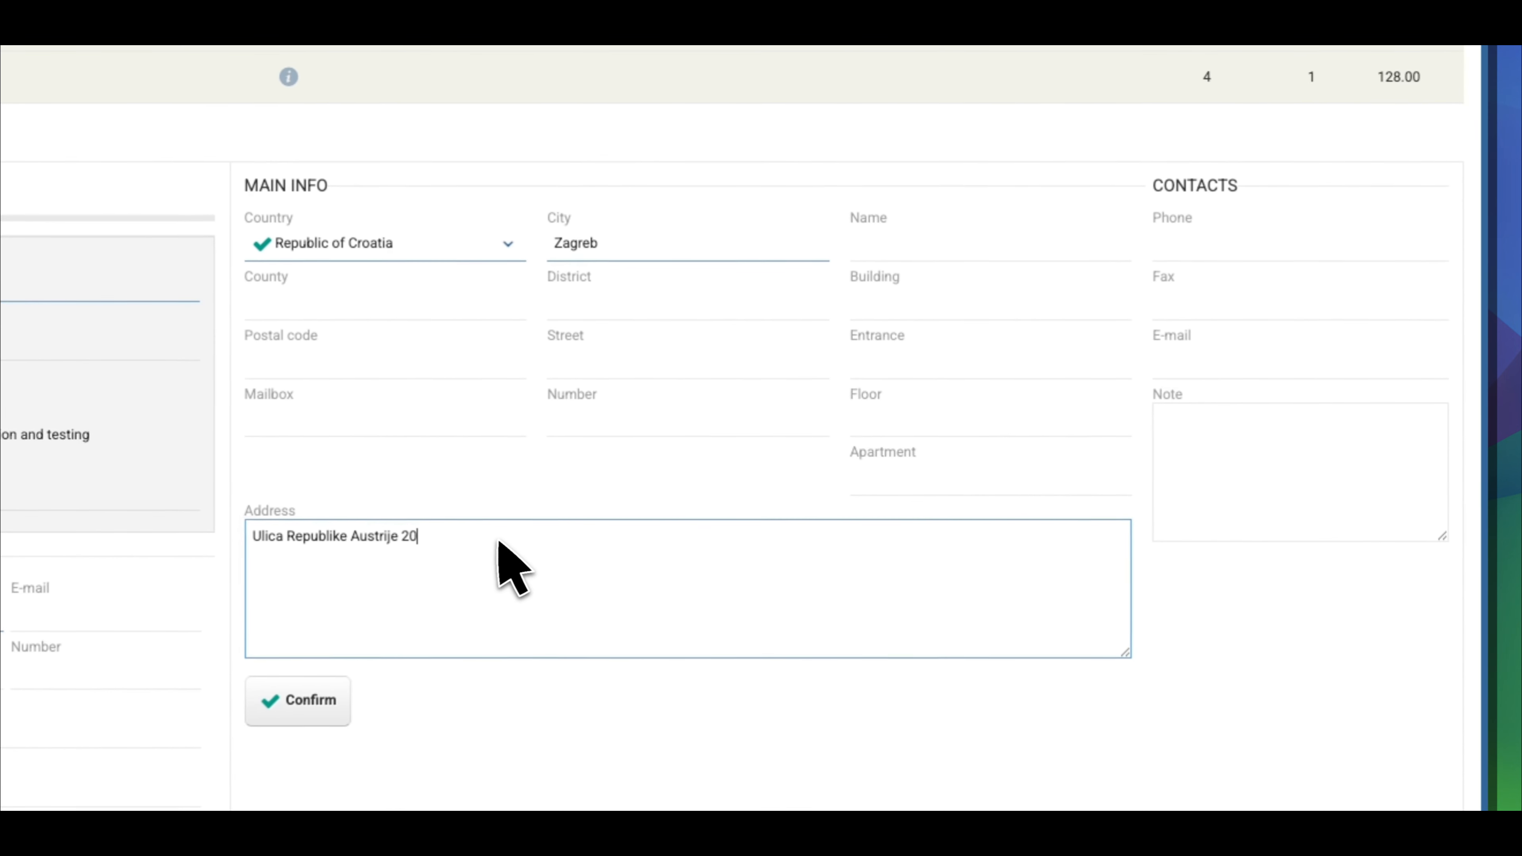
# Correct the house number in the recipient's delivery address to 22 and confirm
pyautogui.click(1000, 565)
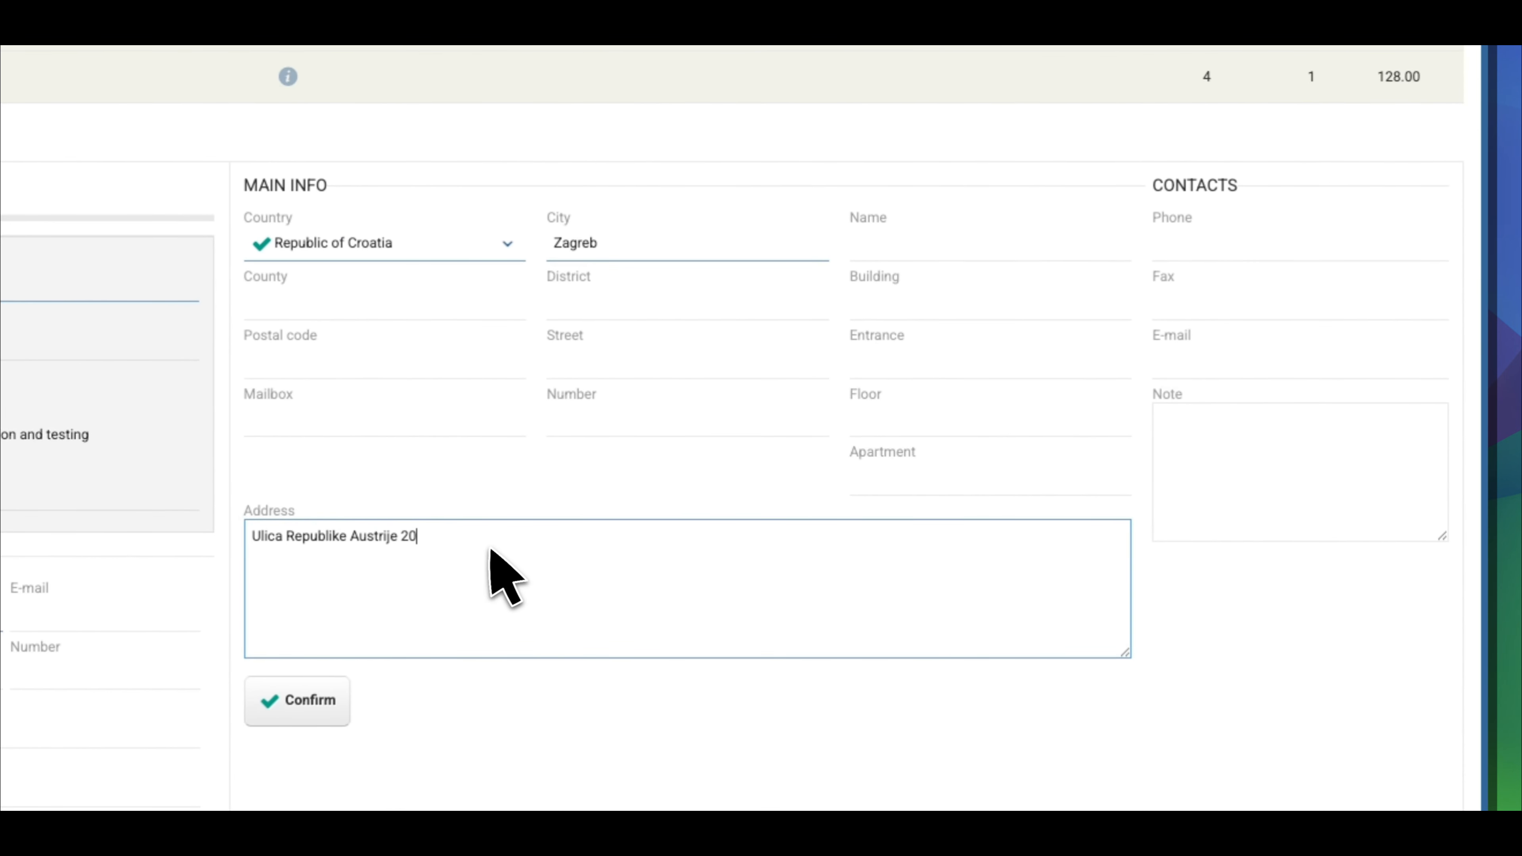
pyautogui.press('BackSpace')
pyautogui.write('2')
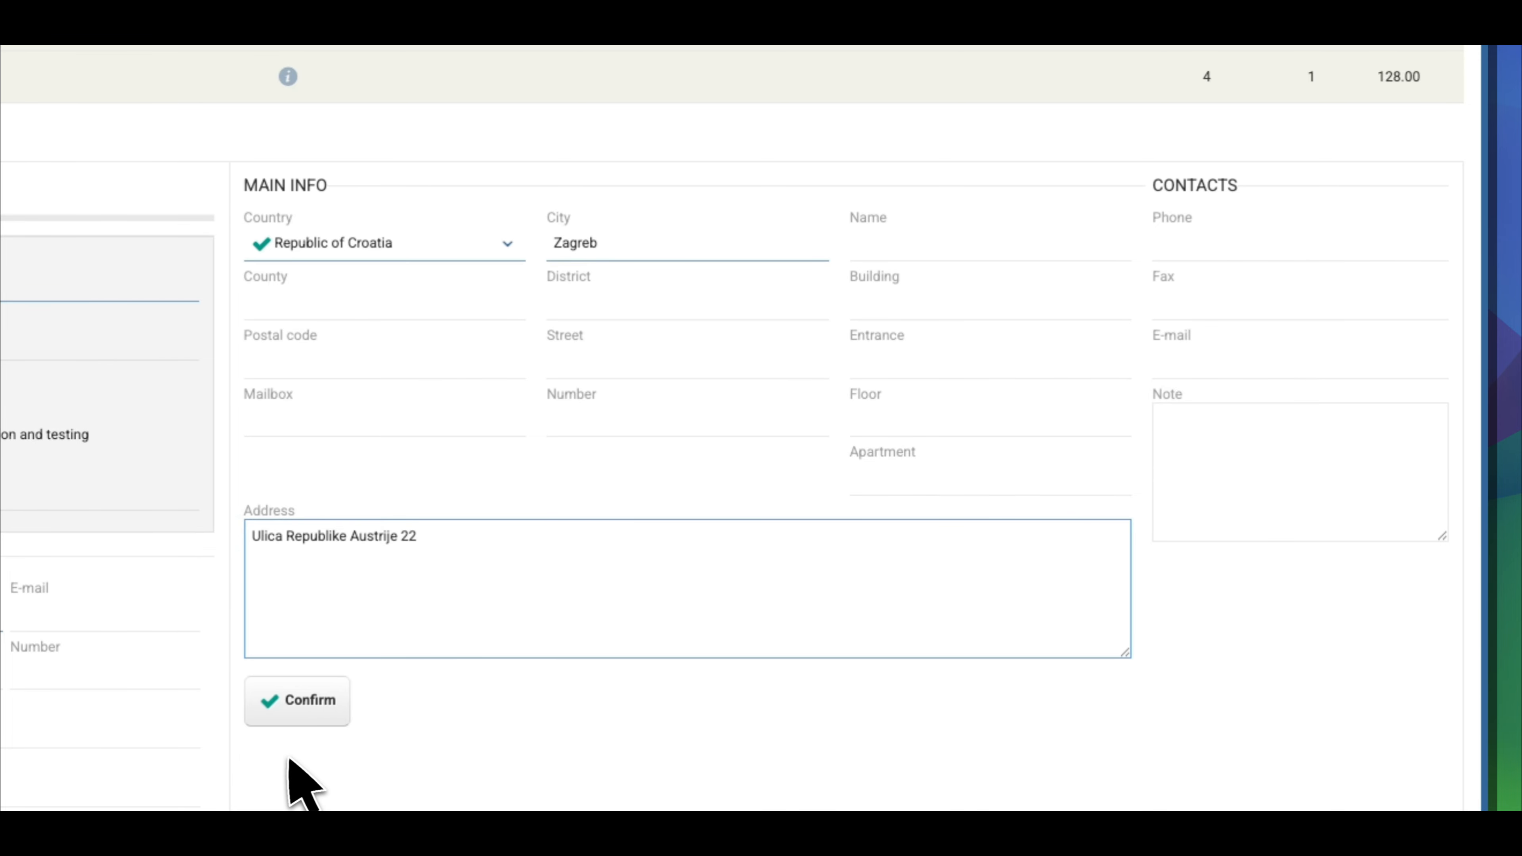
pyautogui.click(313, 718)
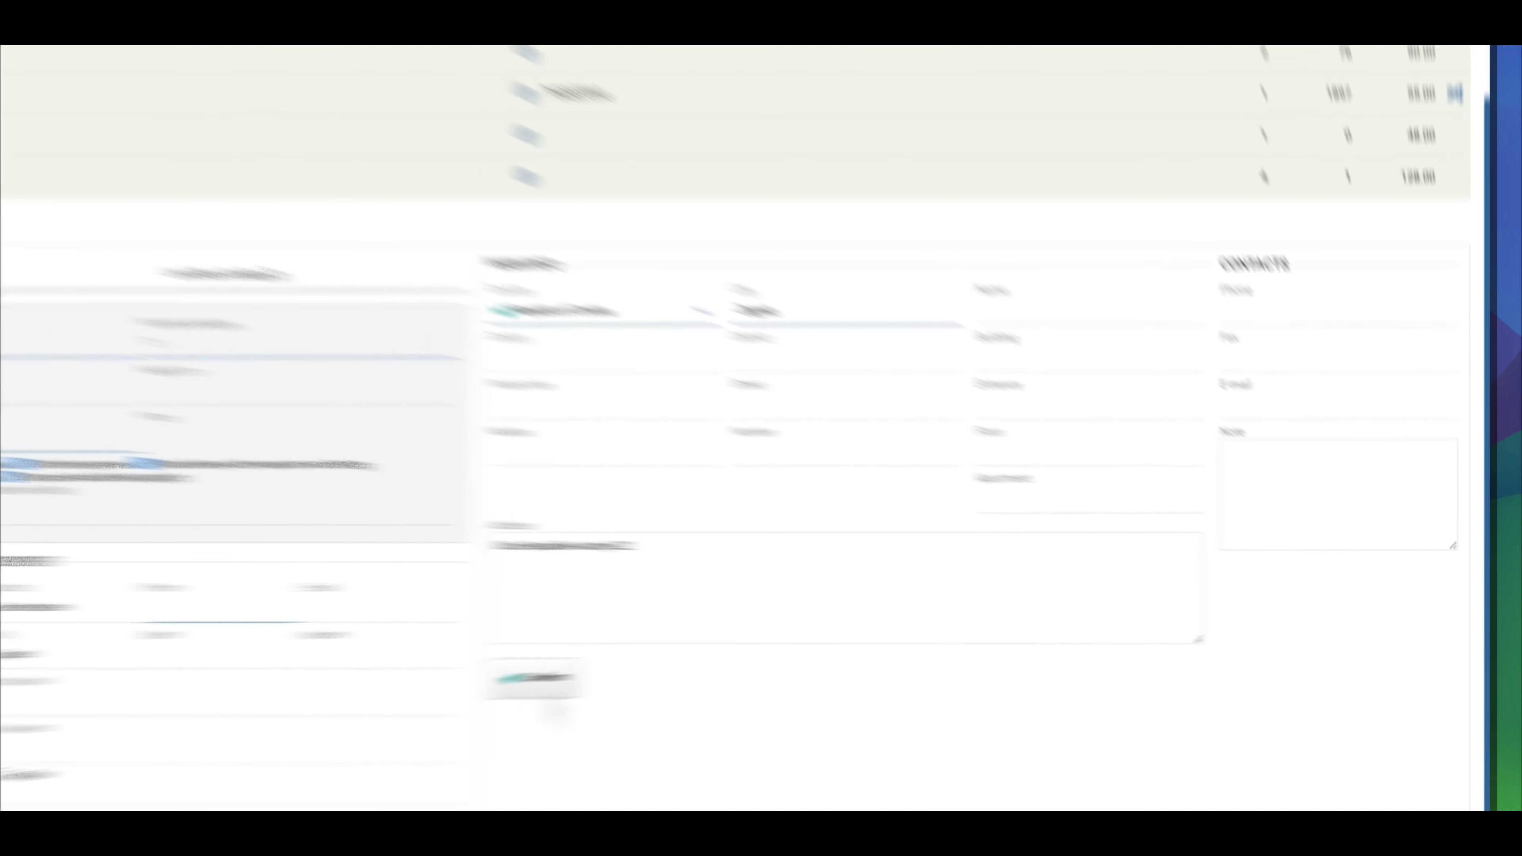